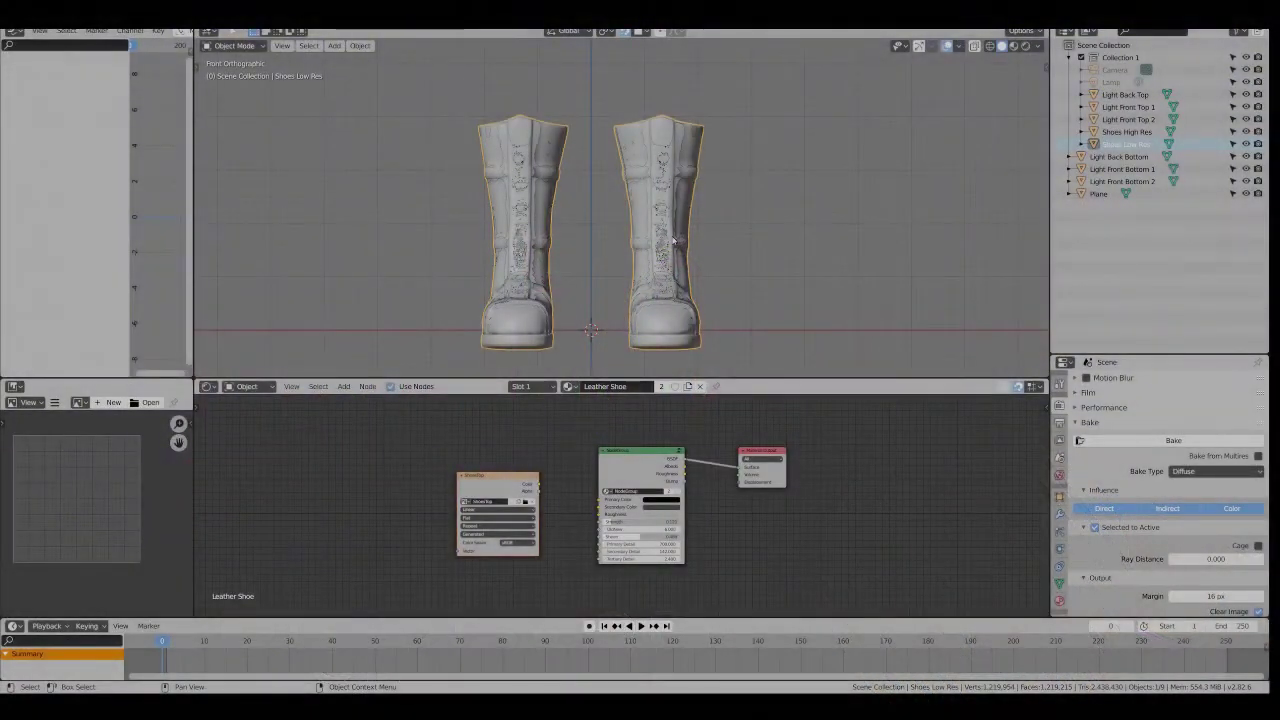
Step: Reselect the low-res boots, cancelling an accidental move so they stay in place
left_click(1130, 131)
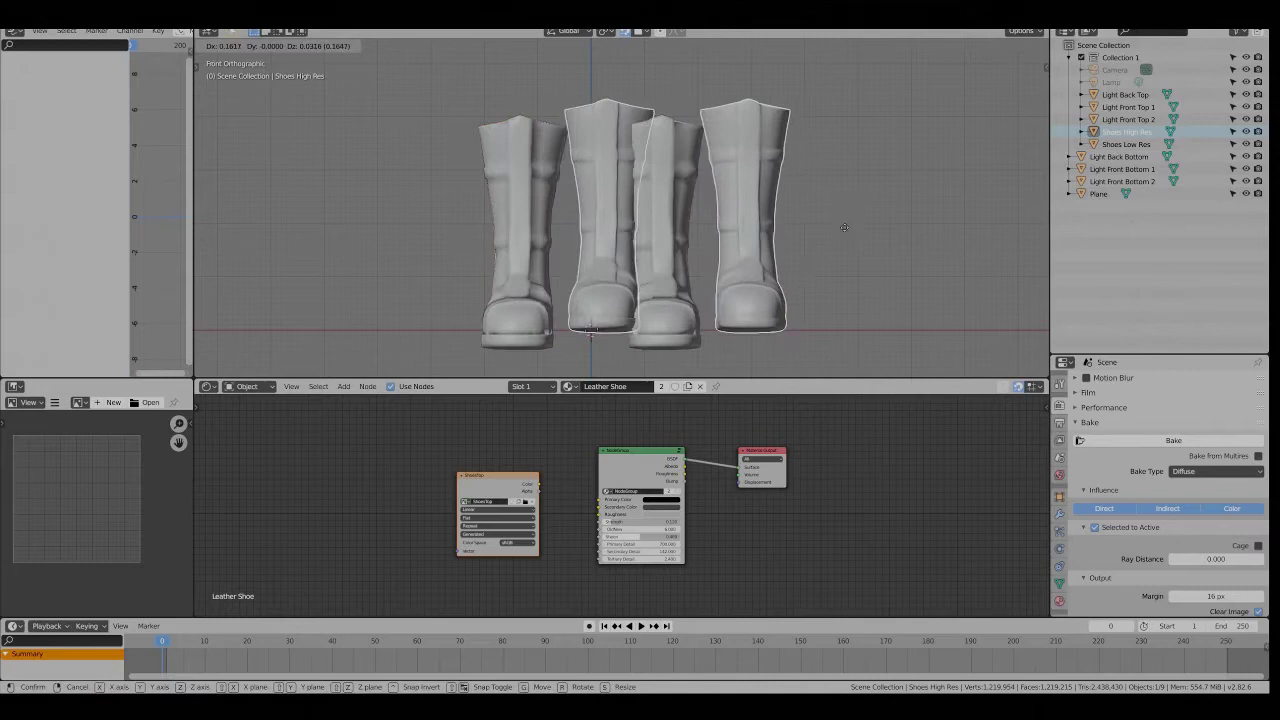
left_click(671, 258)
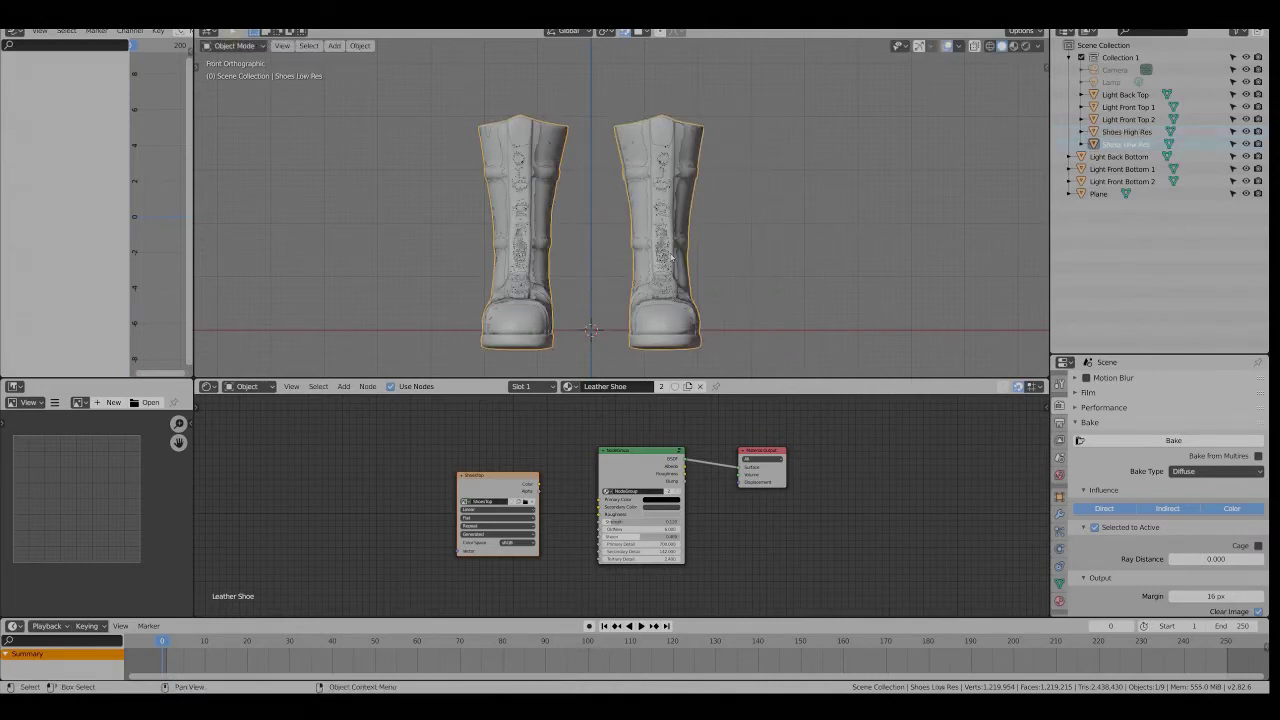
key("g")
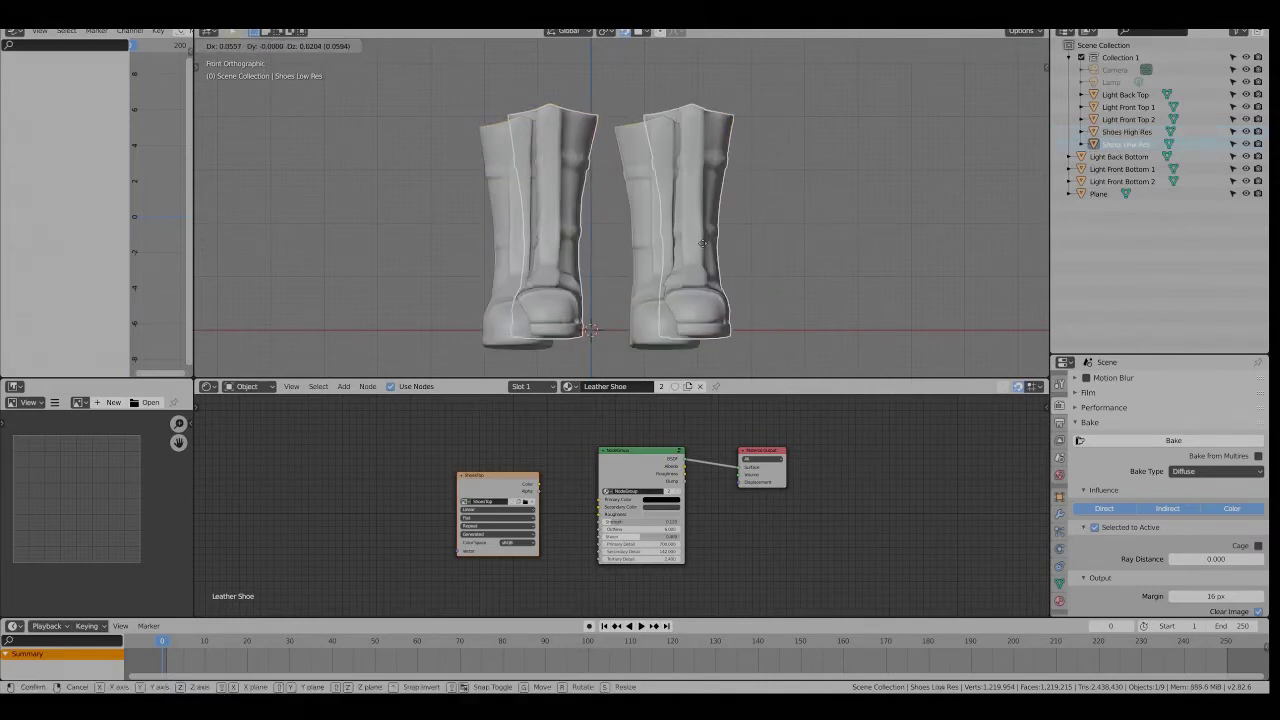
right_click(753, 247)
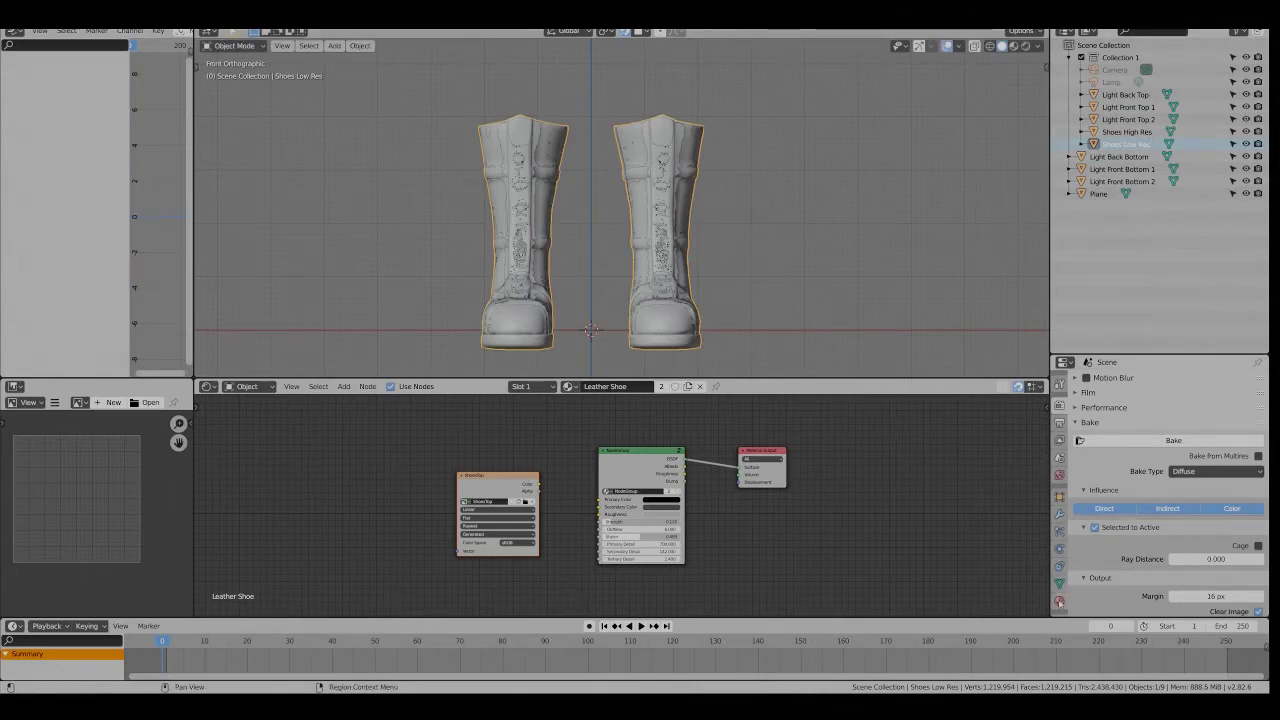
Step: Remove the Leather Shoe and Rubber Shoe Soles slots and add a new material named Bake_diff
left_click(1059, 600)
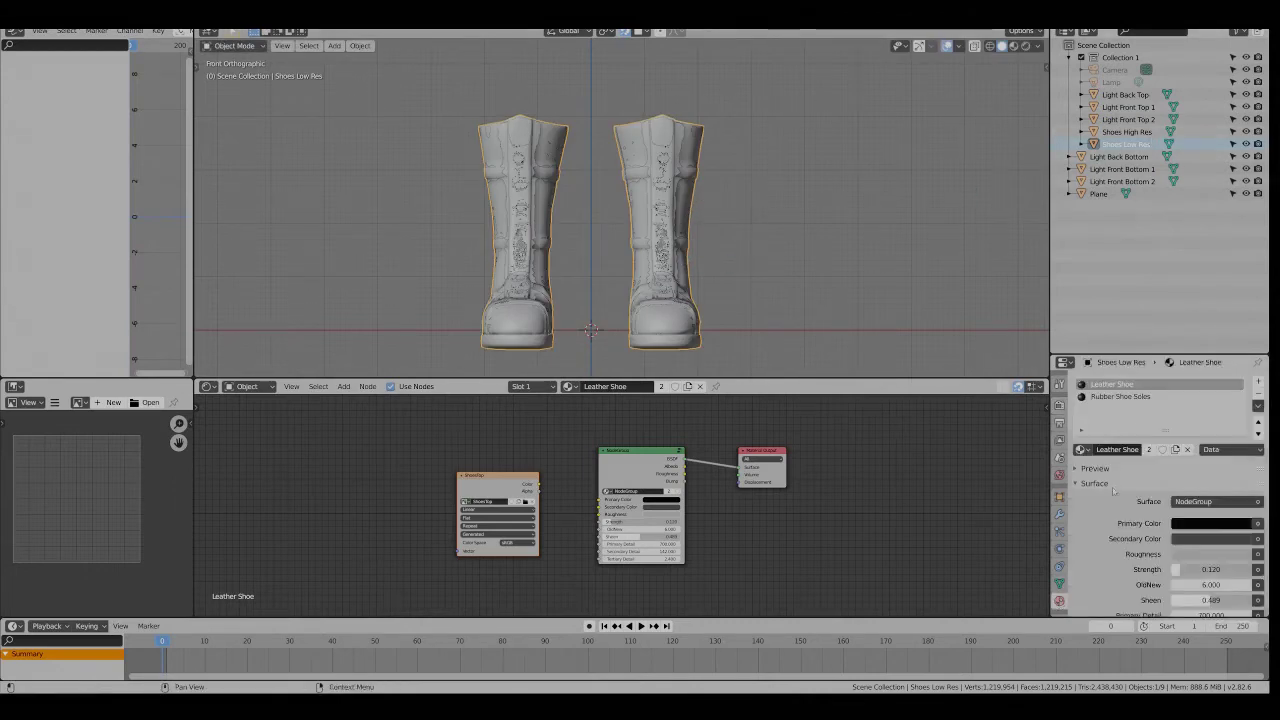
left_click(1258, 397)
left_click(1258, 397)
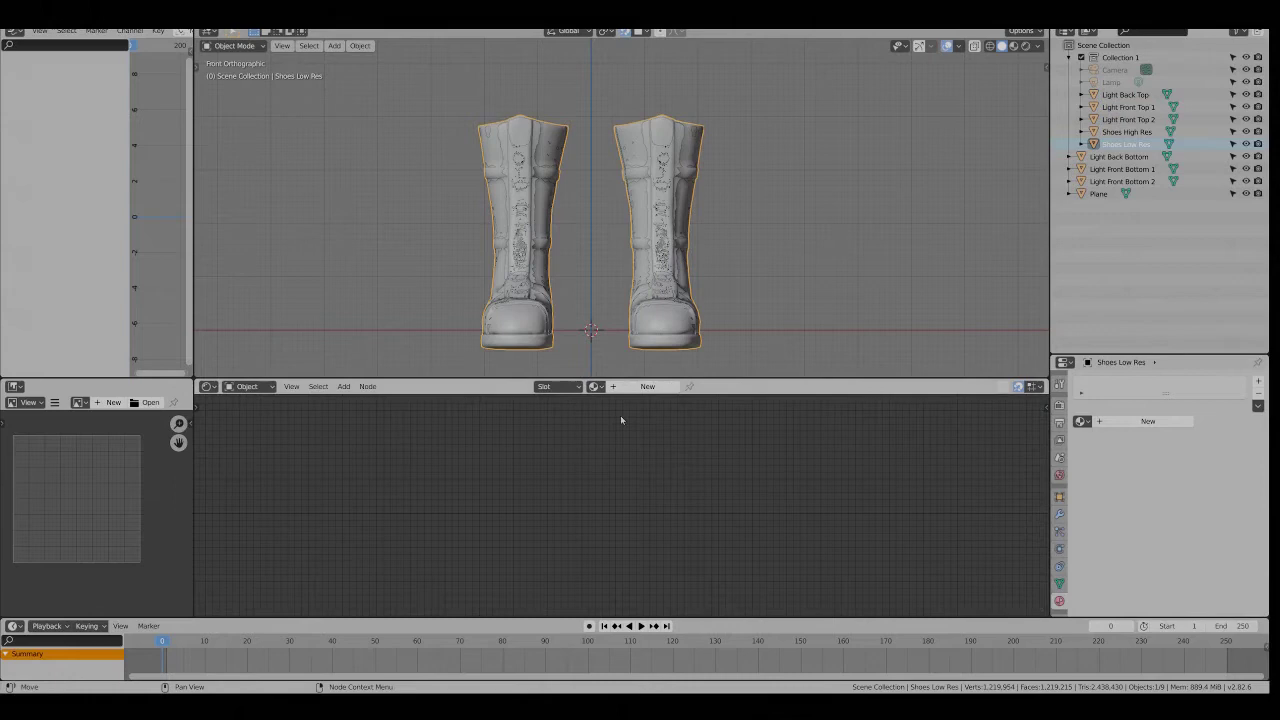
left_click(640, 386)
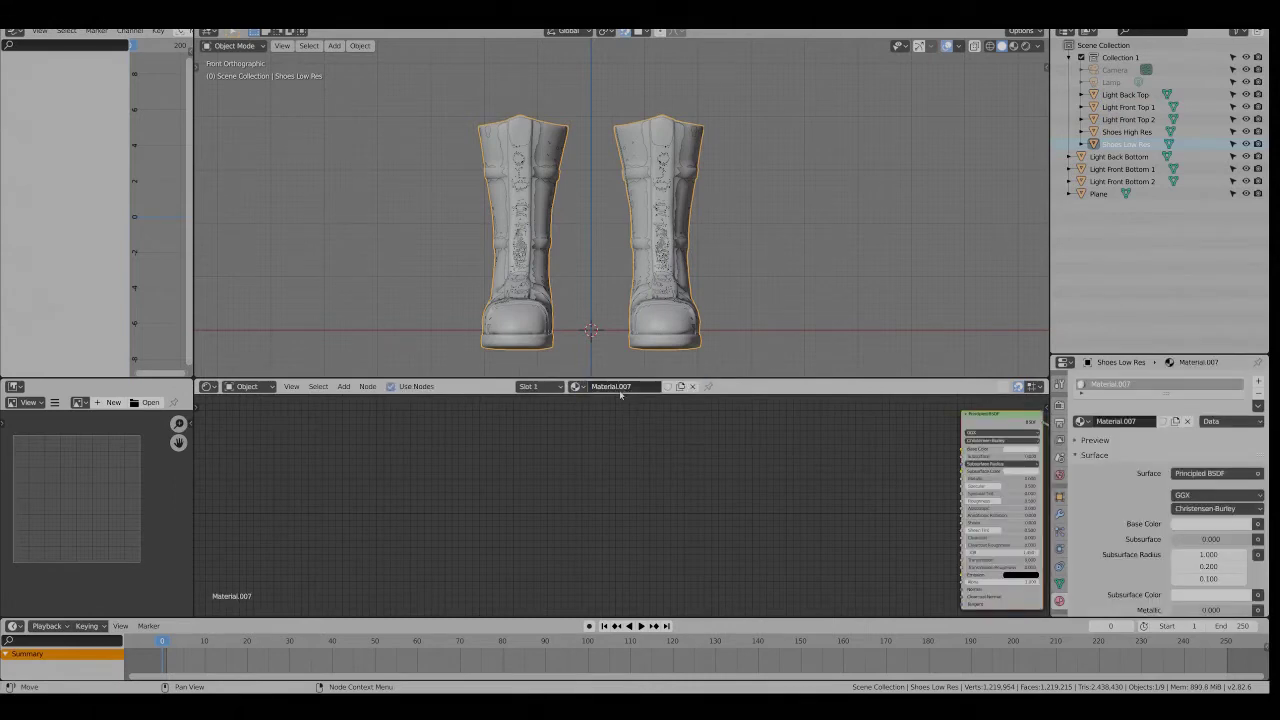
type("Bake_diff")
key("Return")
middle_click_drag(748, 466, 354, 482)
Step: Add an Image Texture node with a new 1024 px image named Bake_diff, shifted slightly left
key("shift+a")
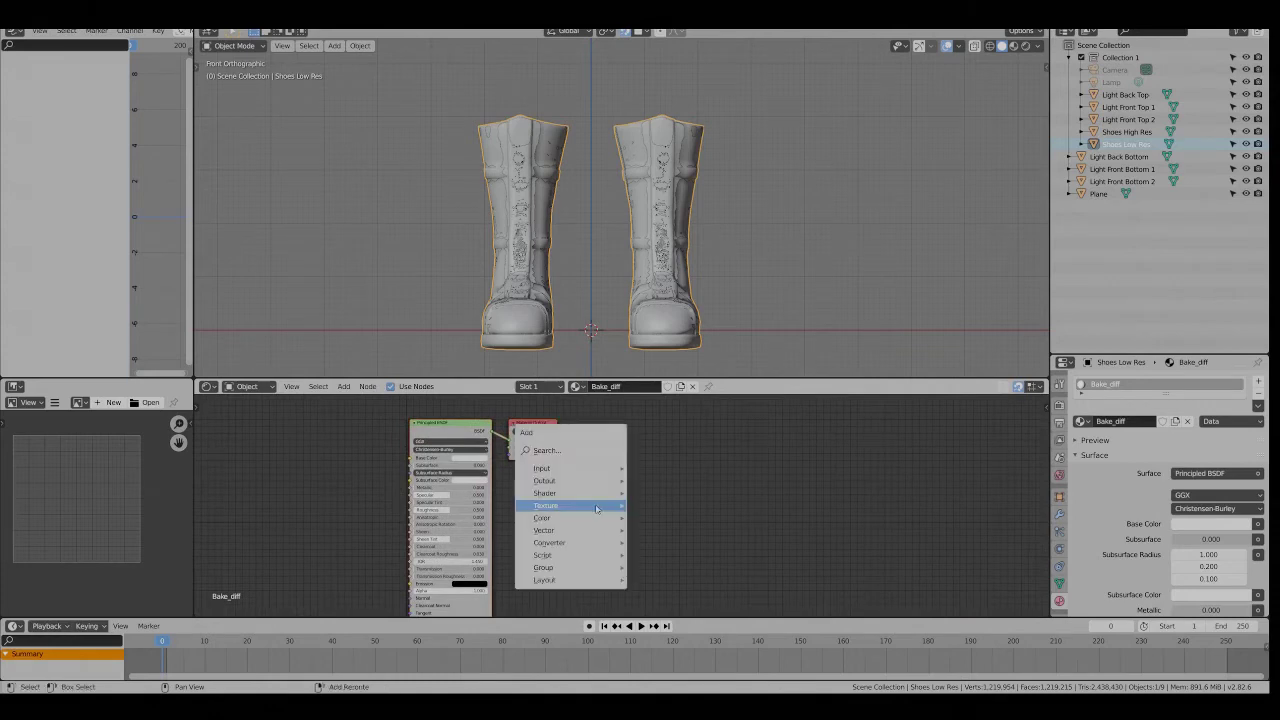
mouse_move(597, 504)
left_click(682, 397)
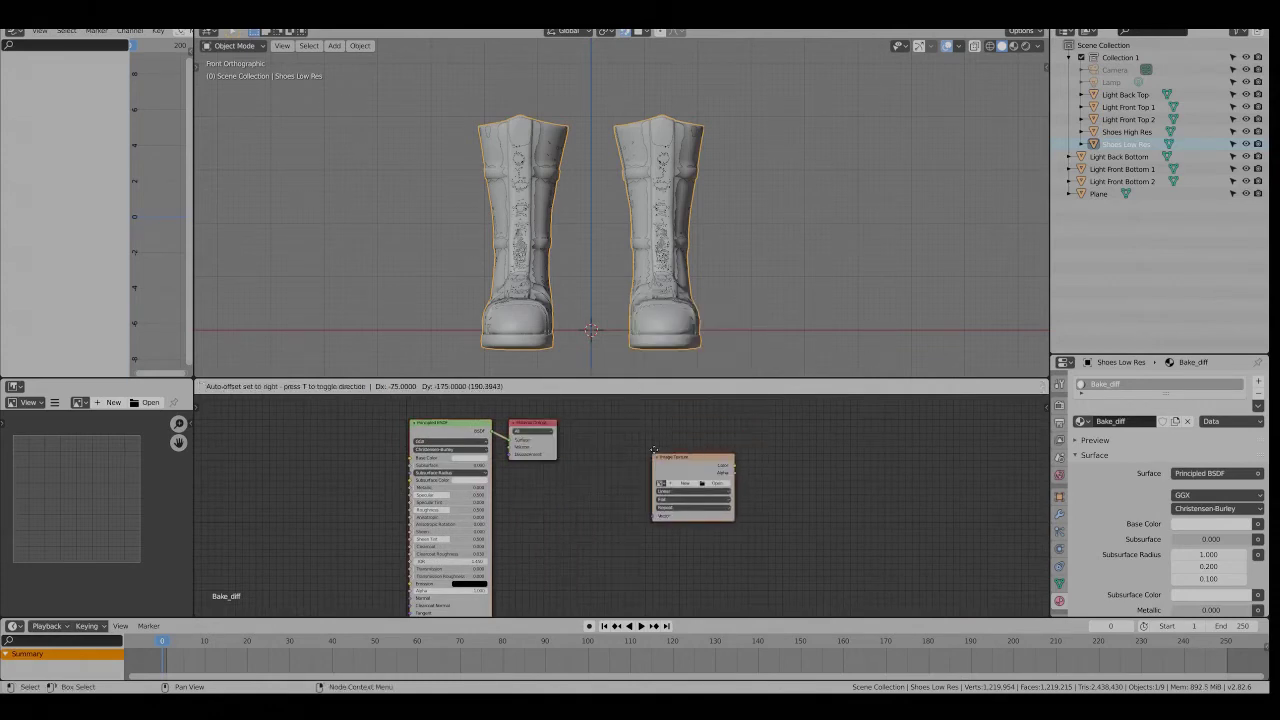
left_click(653, 450)
scroll(685, 486, "up", 3)
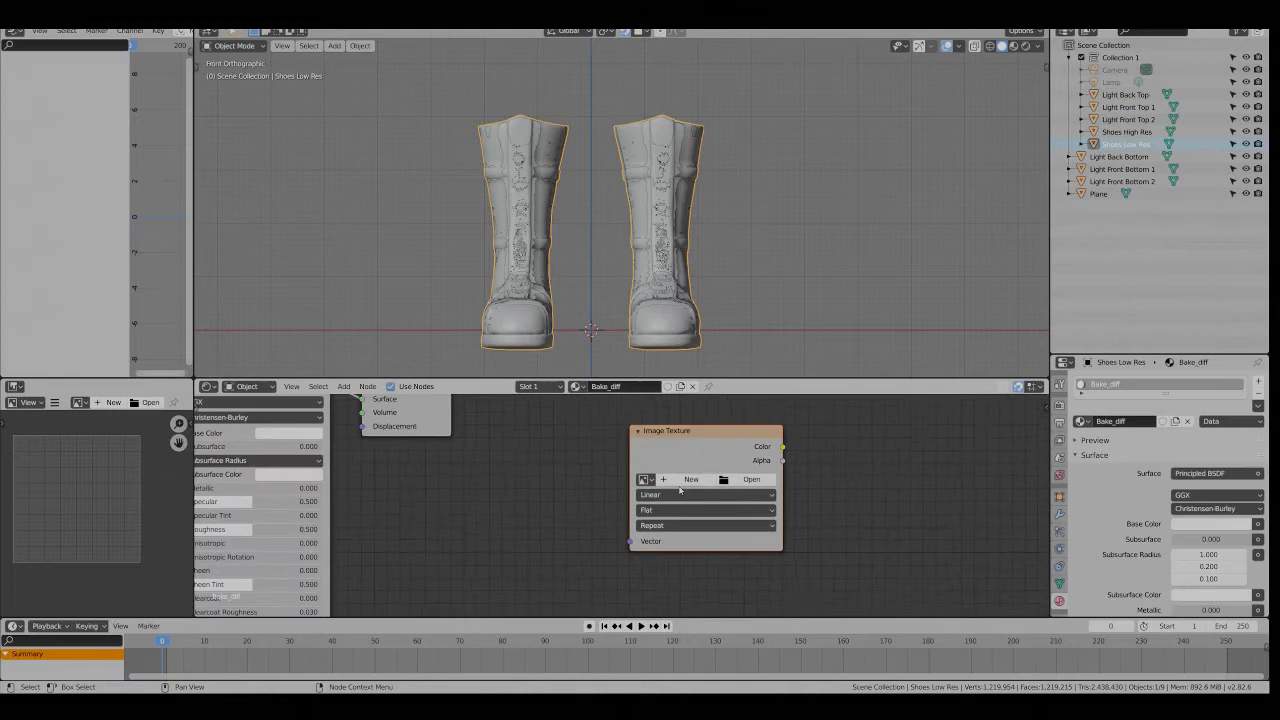
left_click(686, 481)
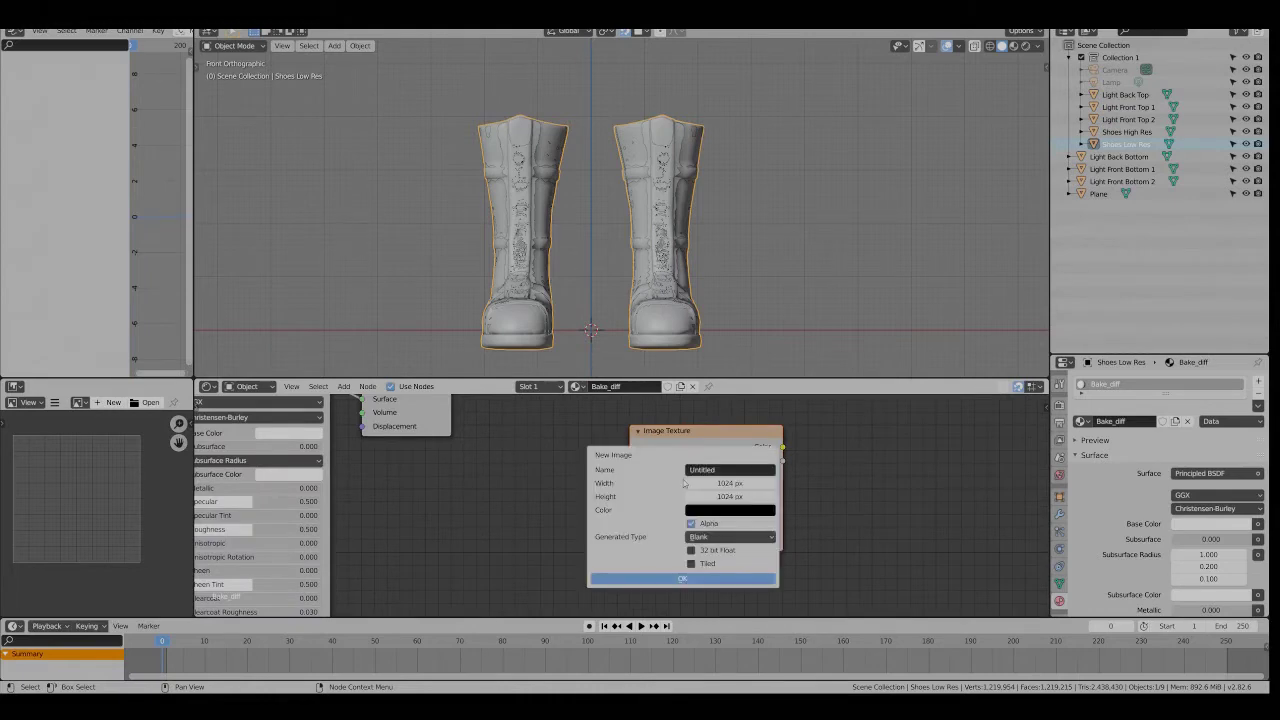
left_click(723, 468)
type("B")
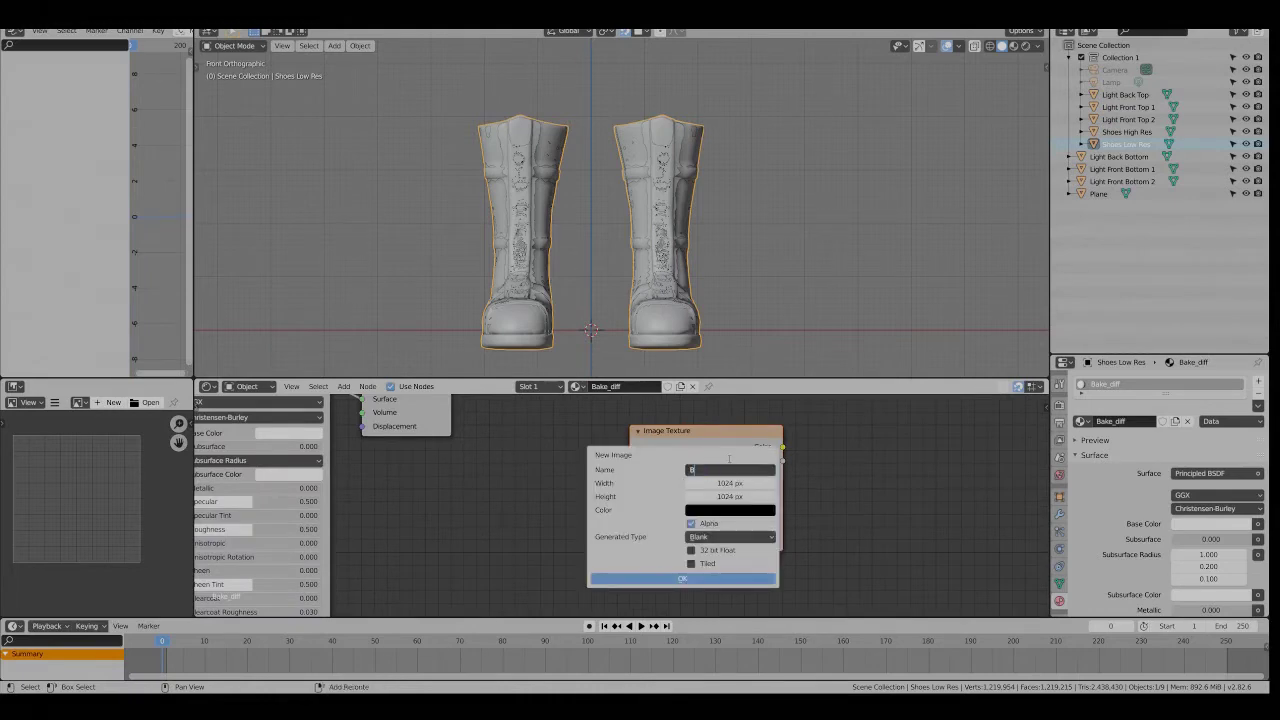
type("ake_diff")
key("Return")
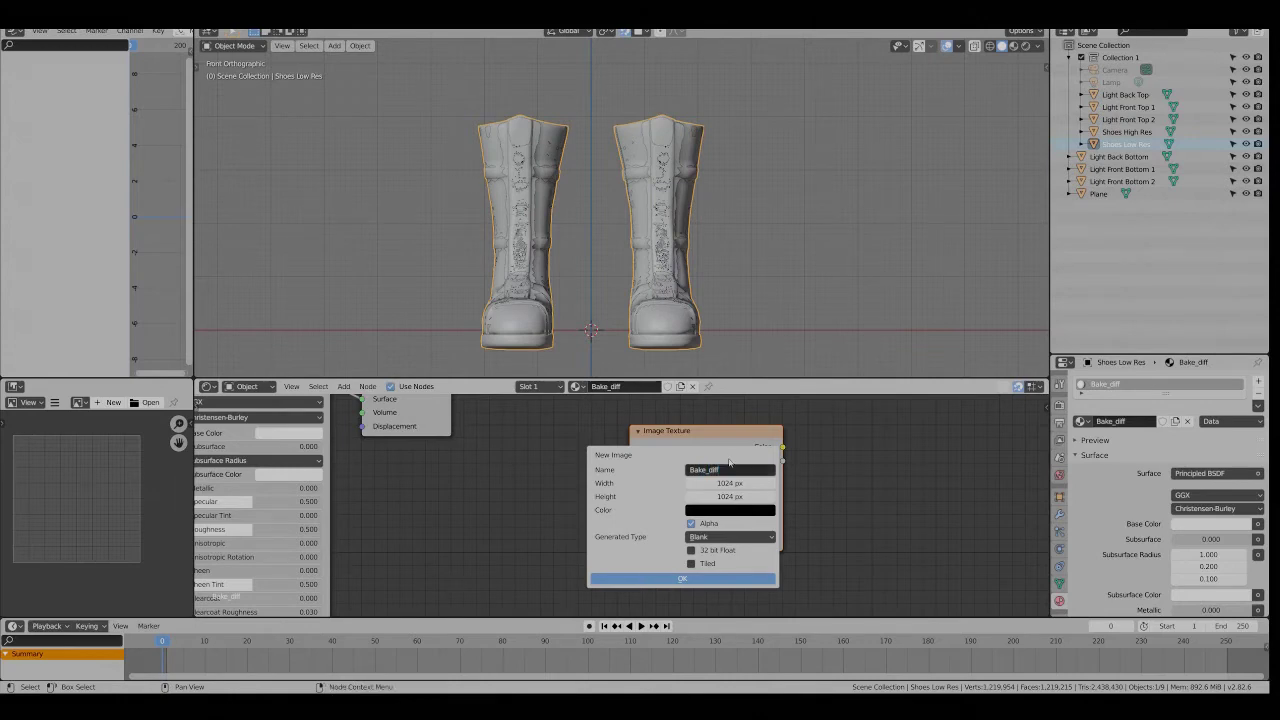
left_click(680, 580)
left_click_drag(689, 452, 659, 465)
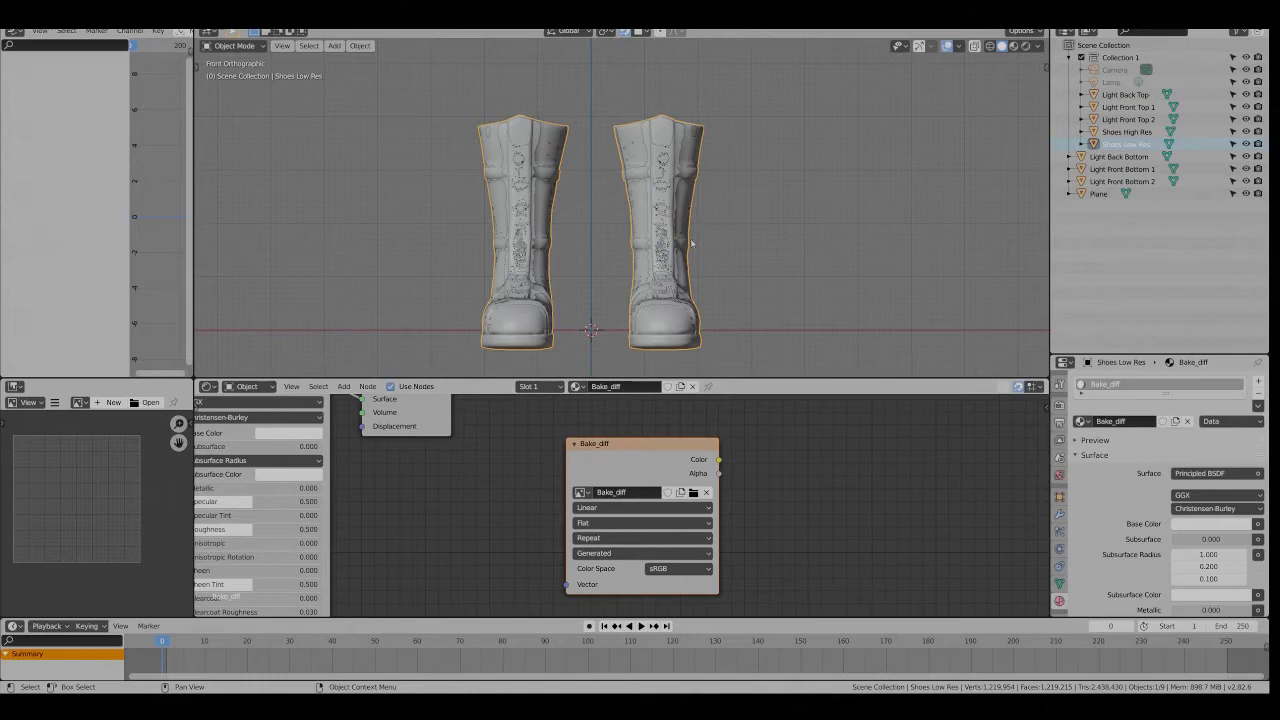
Step: Select Shoes High Res, then Shift-select Shoes Low Res as active, and frame all nodes
left_click(665, 187)
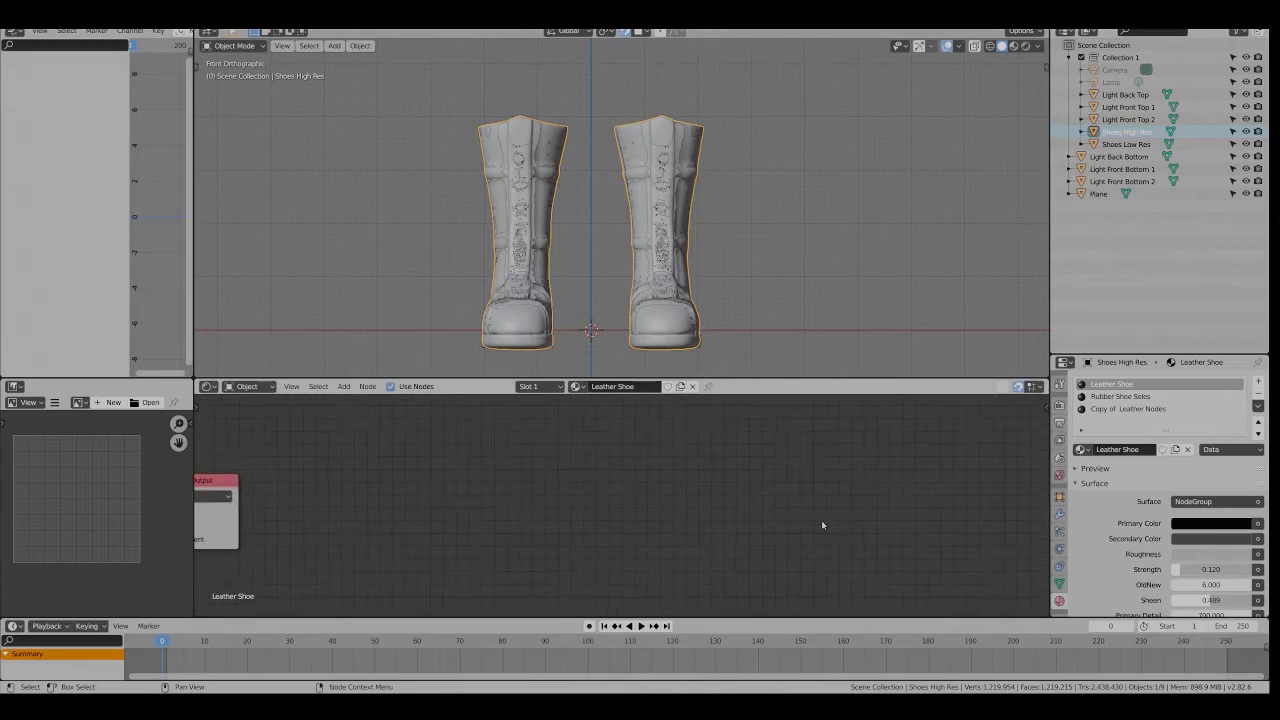
middle_click_drag(389, 510, 705, 514)
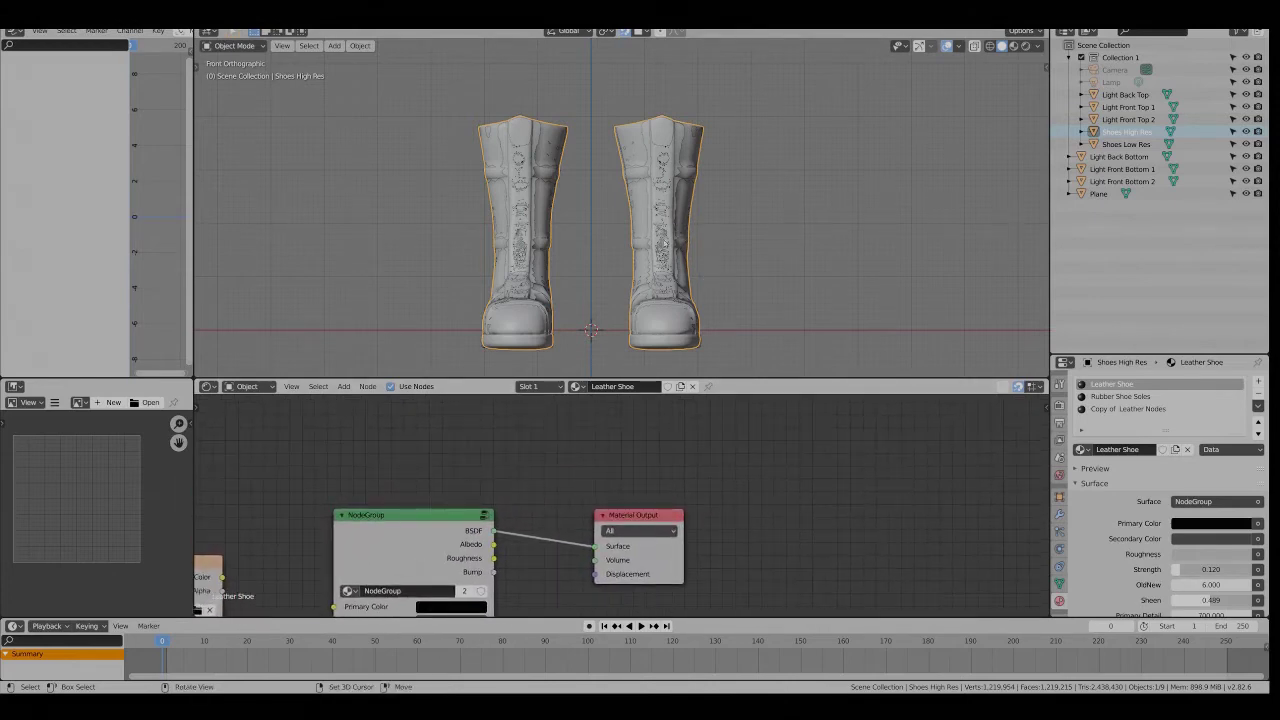
left_click(661, 233)
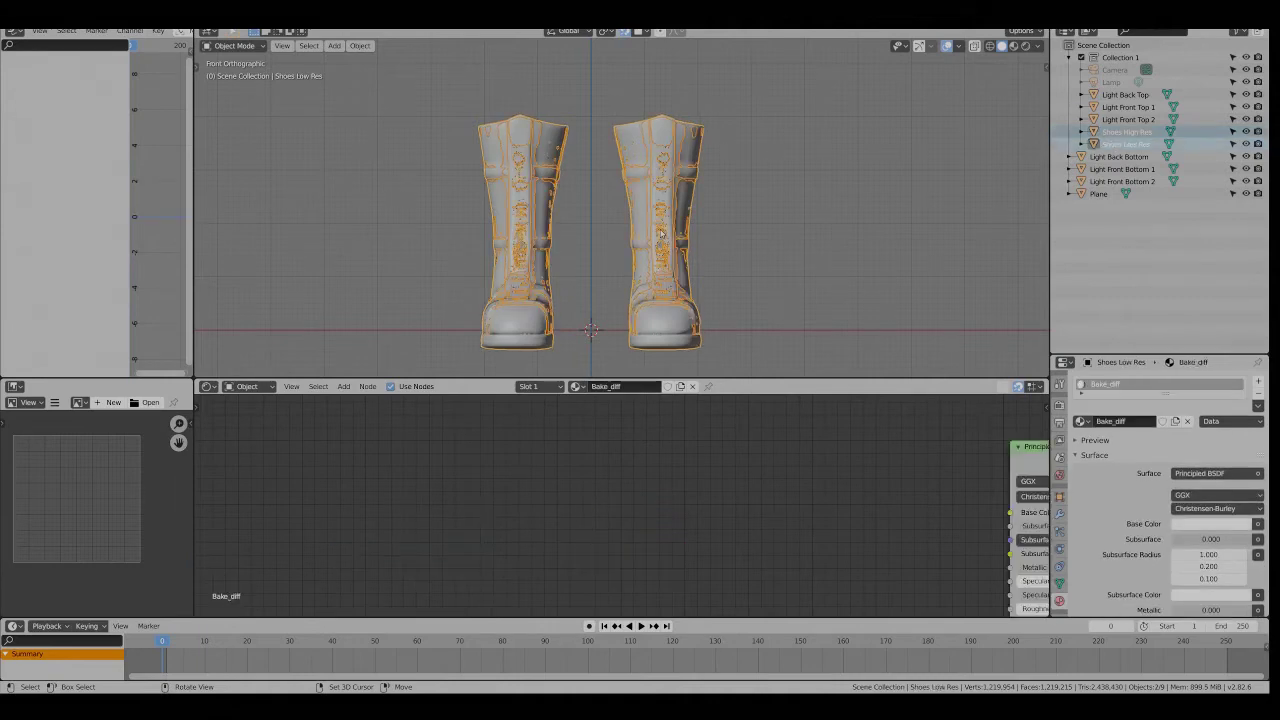
key("Home")
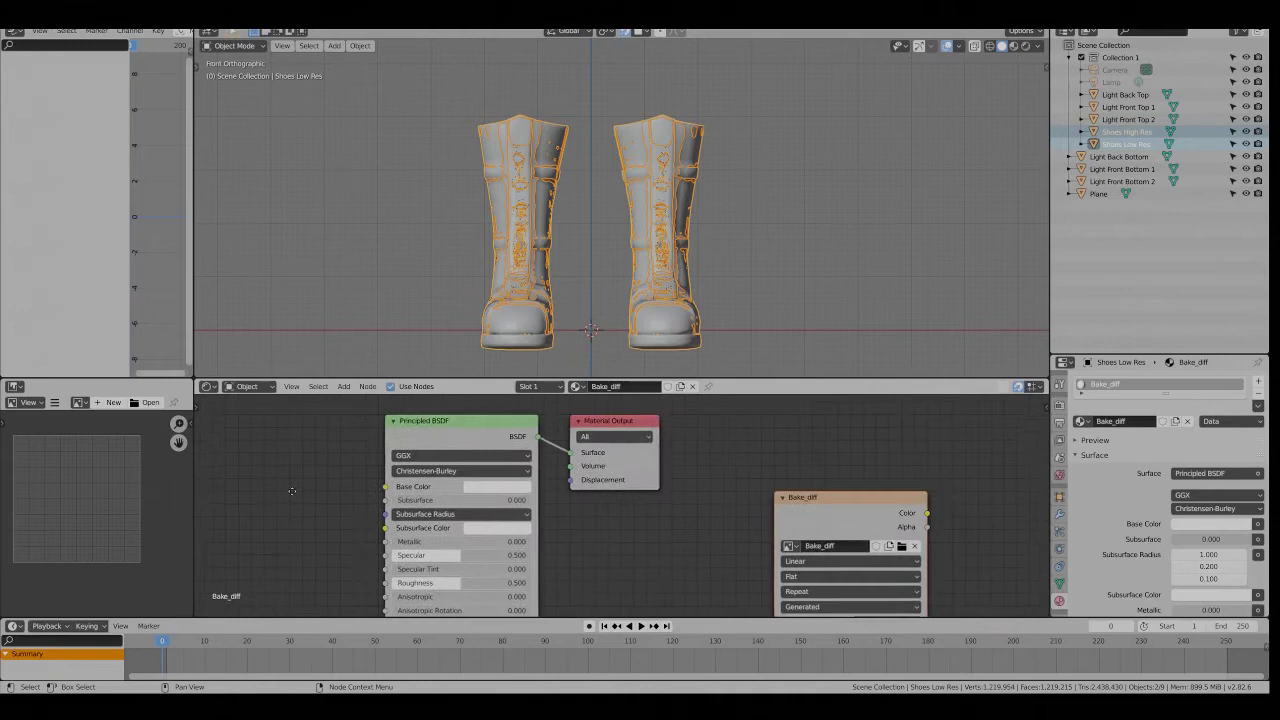
middle_click_drag(694, 488, 528, 468)
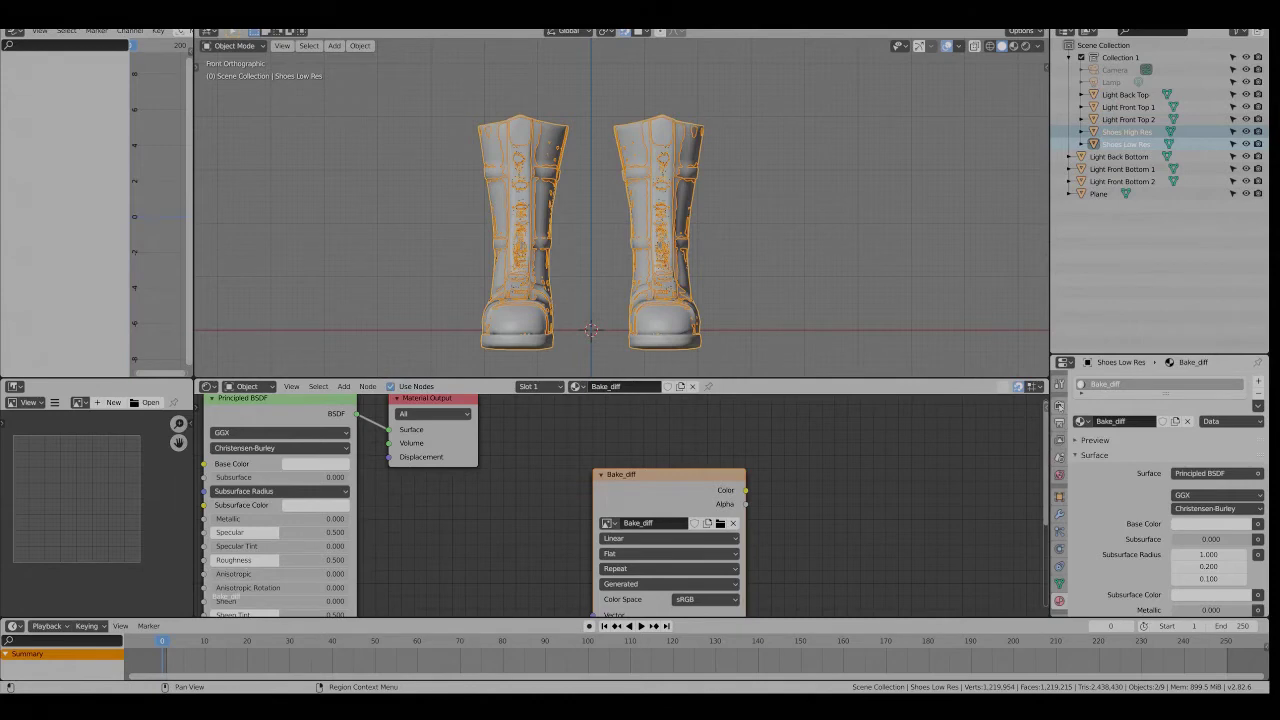
Step: In the Render tab's Bake panel, set Ray Distance to 0.1 and start the Diffuse bake
left_click(1059, 405)
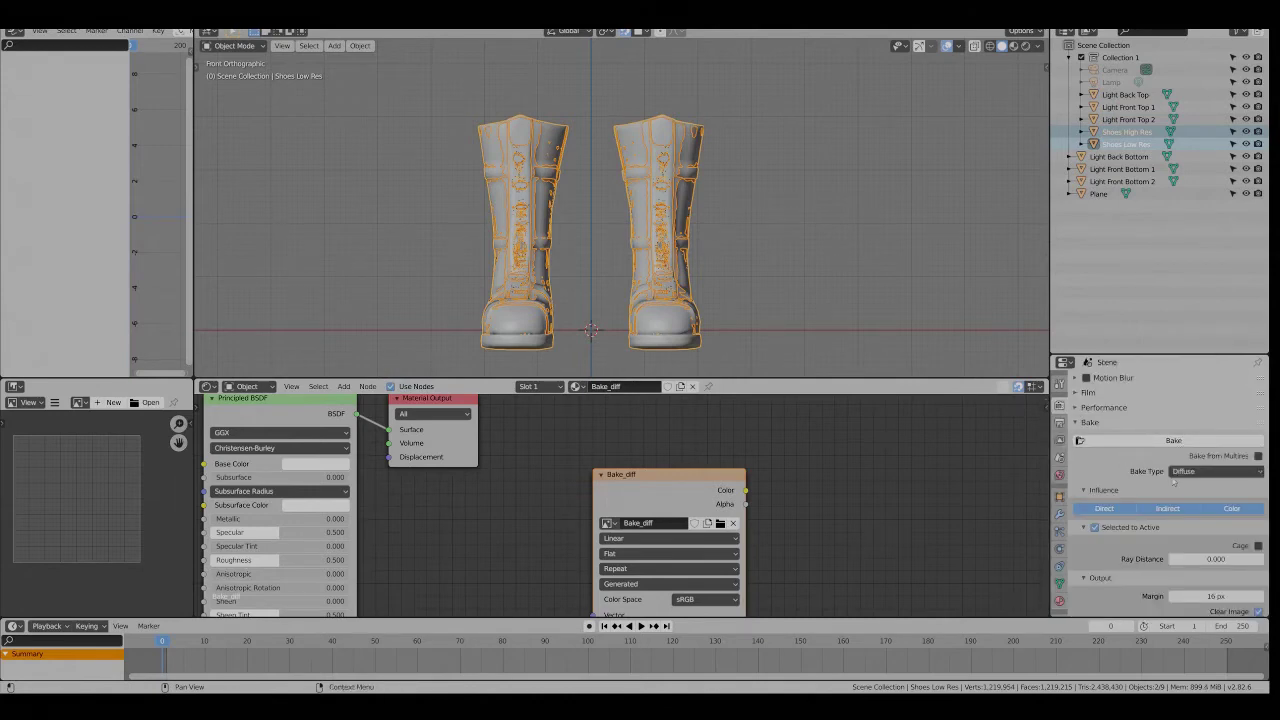
left_click(1200, 560)
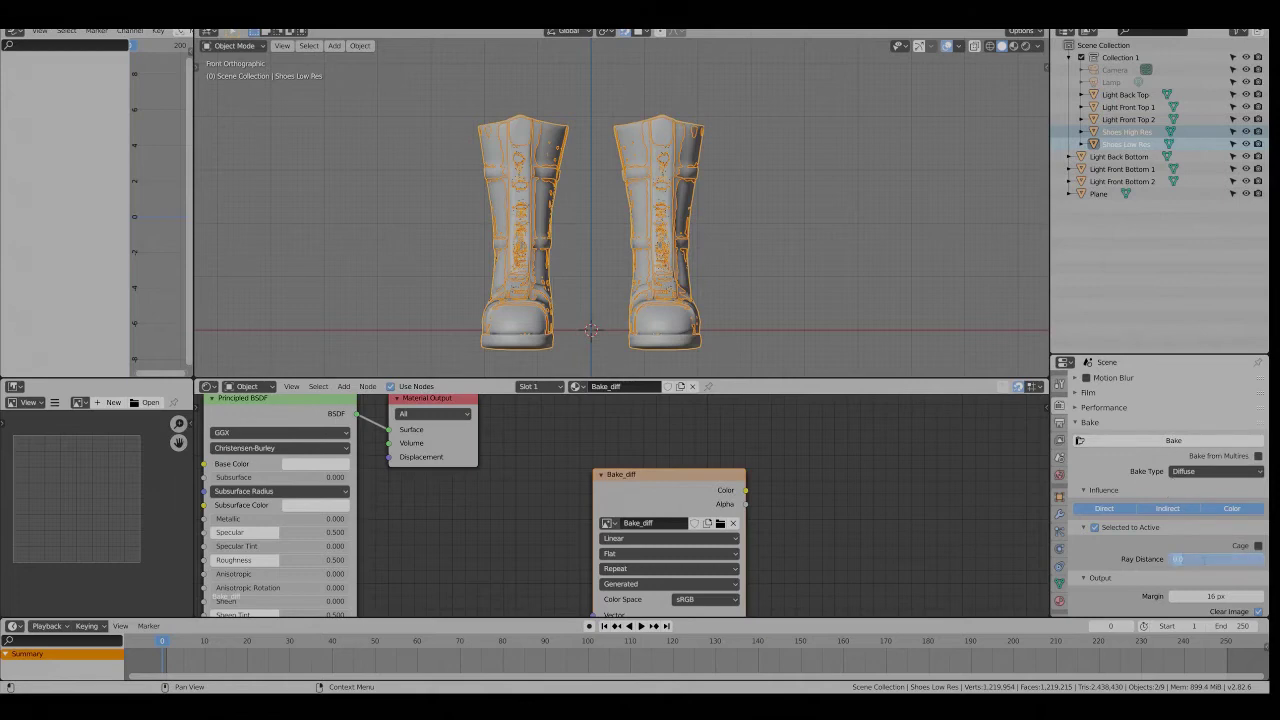
key("BackSpace")
type("0.1")
key("Return")
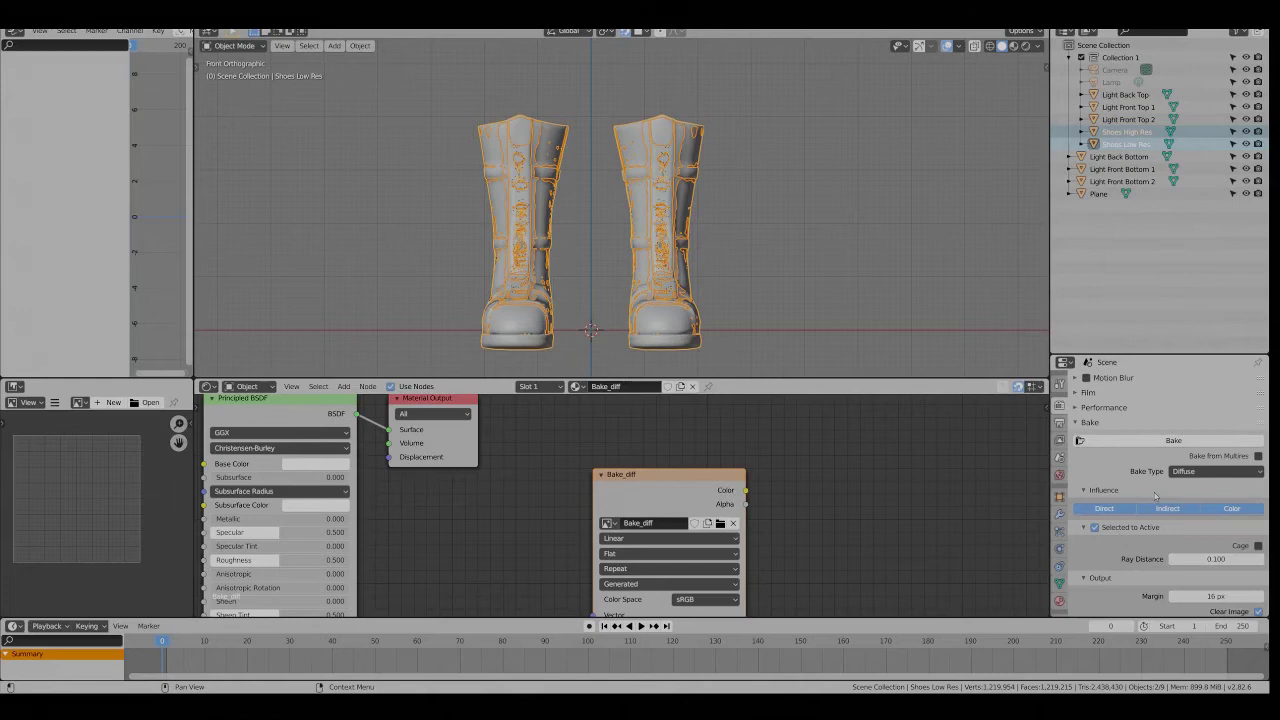
left_click(1148, 444)
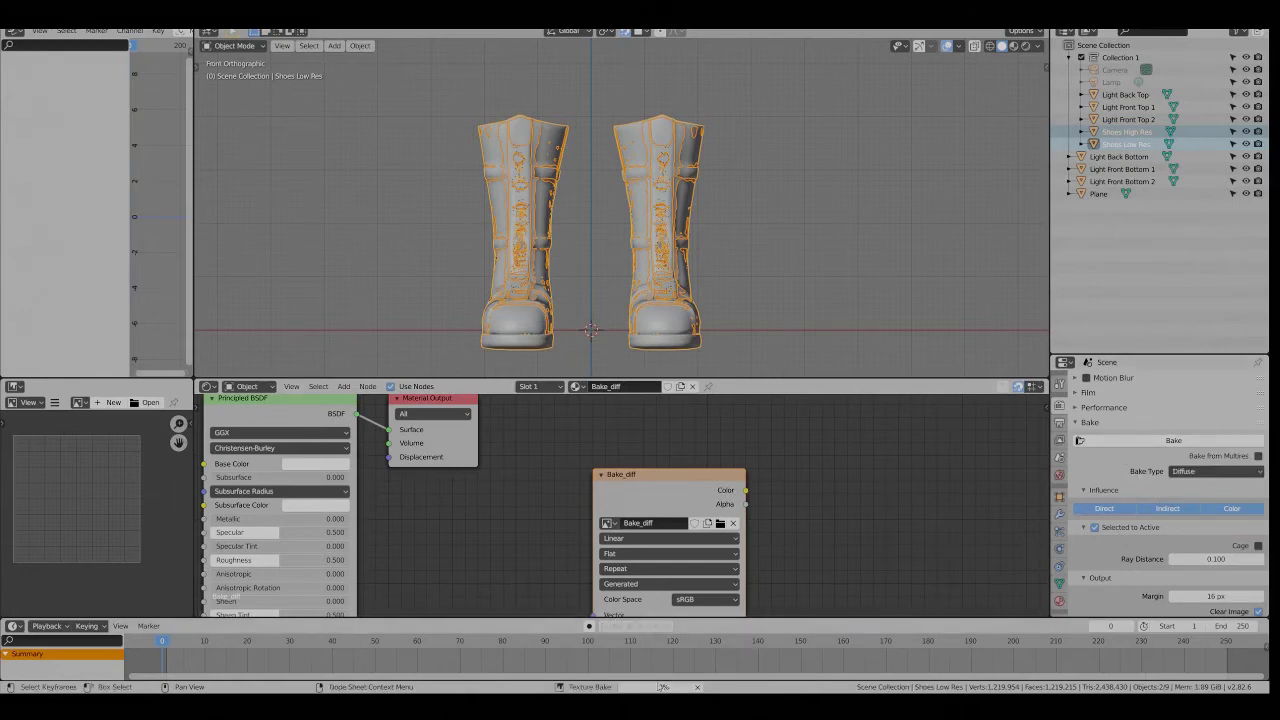
Step: Wait for the Texture Bake progress to finish filling the Bake_diff image
mouse_move(661, 687)
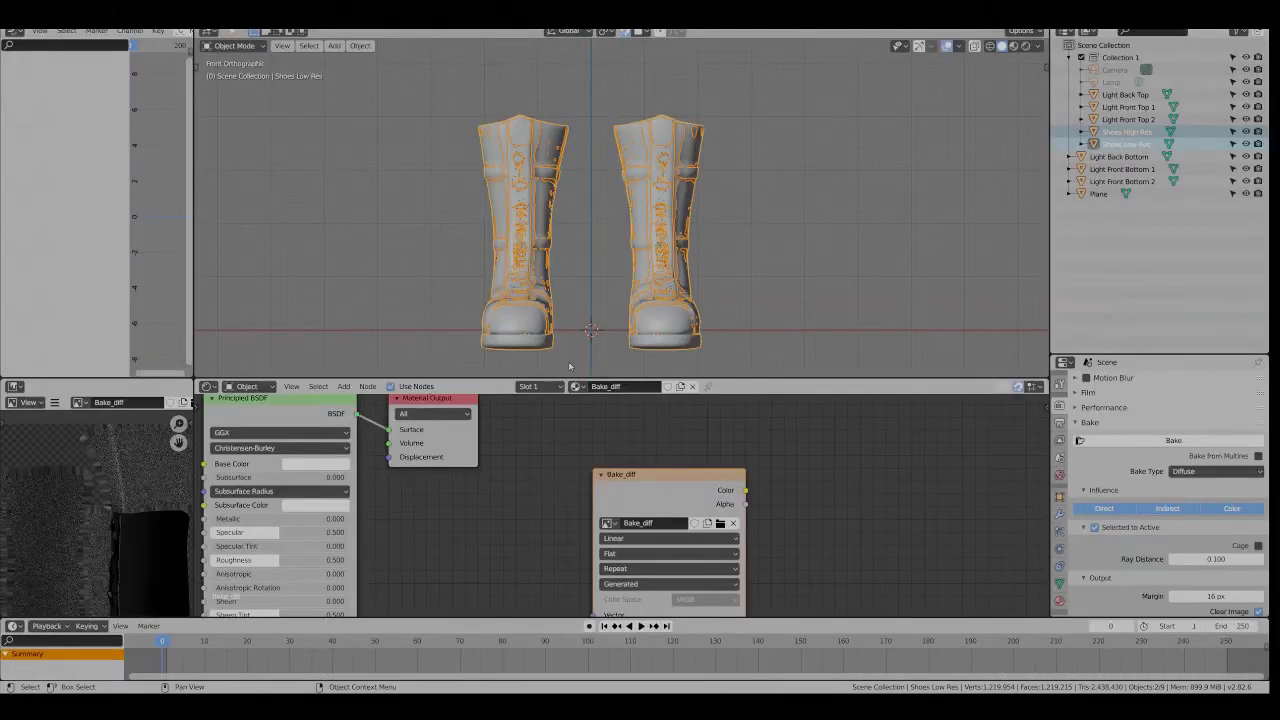
scroll(619, 467, "down", 2)
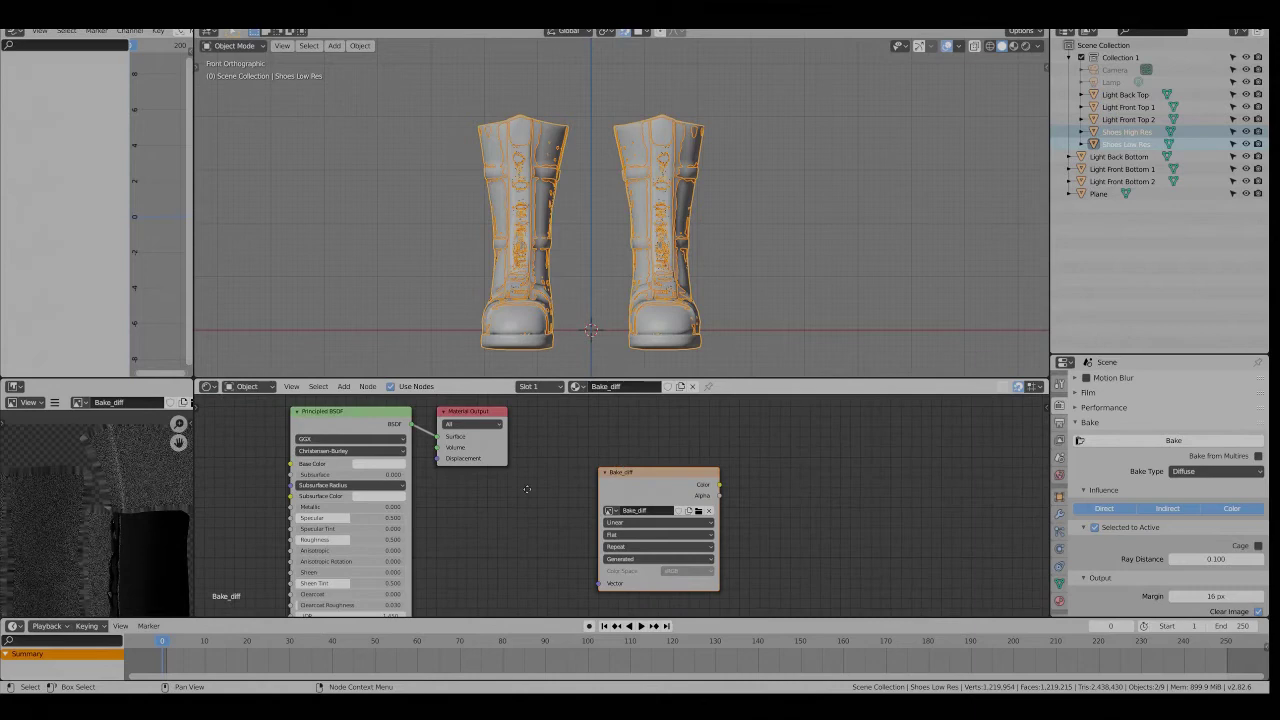
middle_click_drag(627, 467, 508, 496)
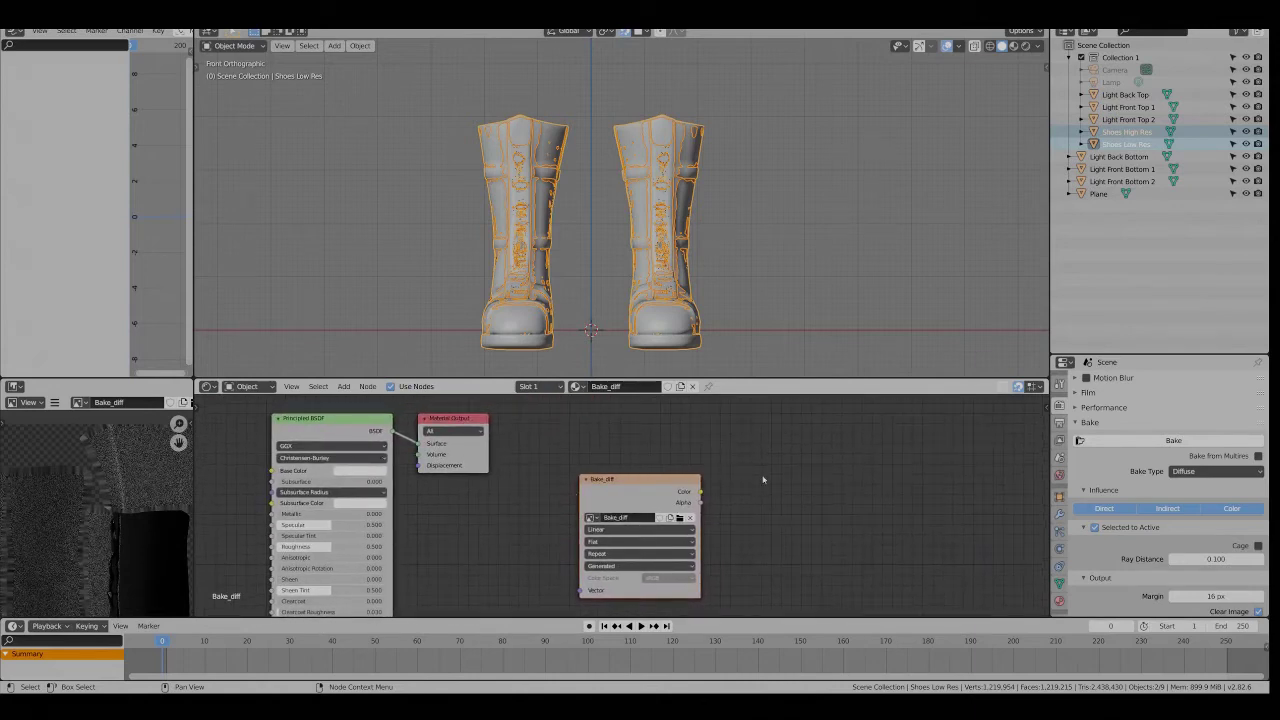
Step: Add a second Image Texture node with a new Bake_glossy image and set the bake type to Glossy
key("shift+a")
mouse_move(758, 484)
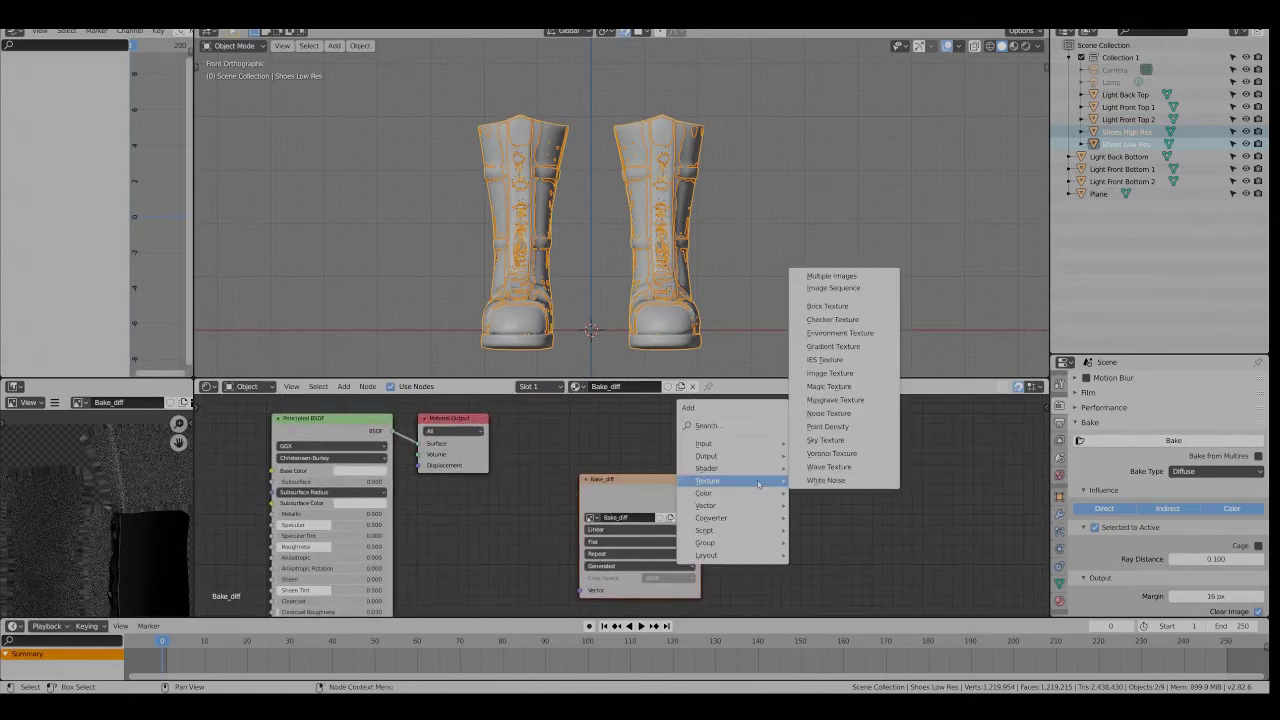
left_click(858, 374)
left_click(806, 503)
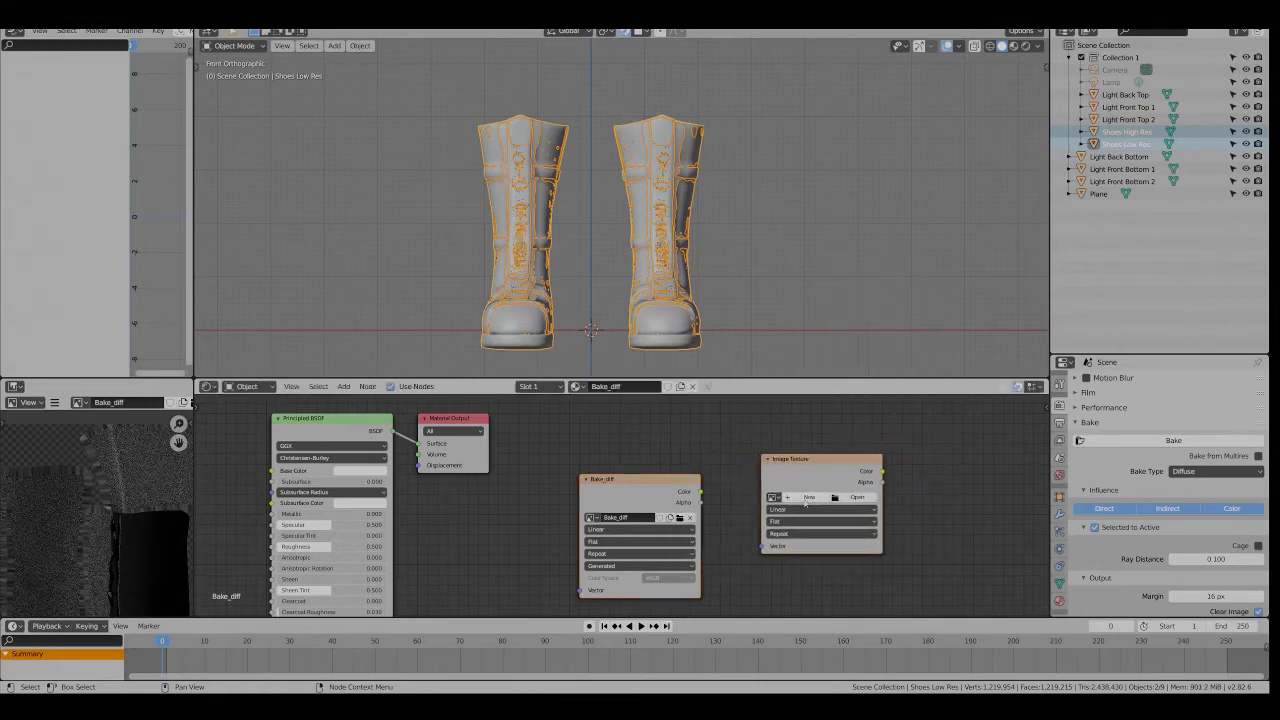
left_click(808, 498)
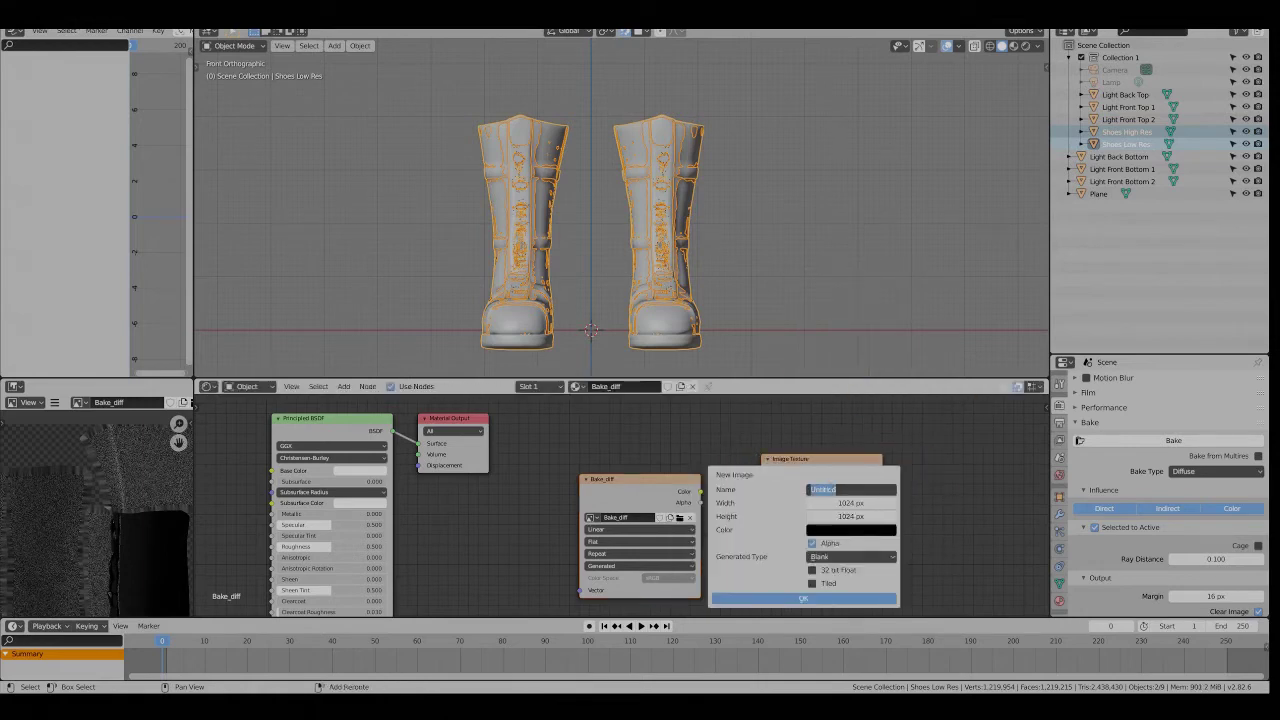
type("Bake_slossy")
key("Return")
key("Return")
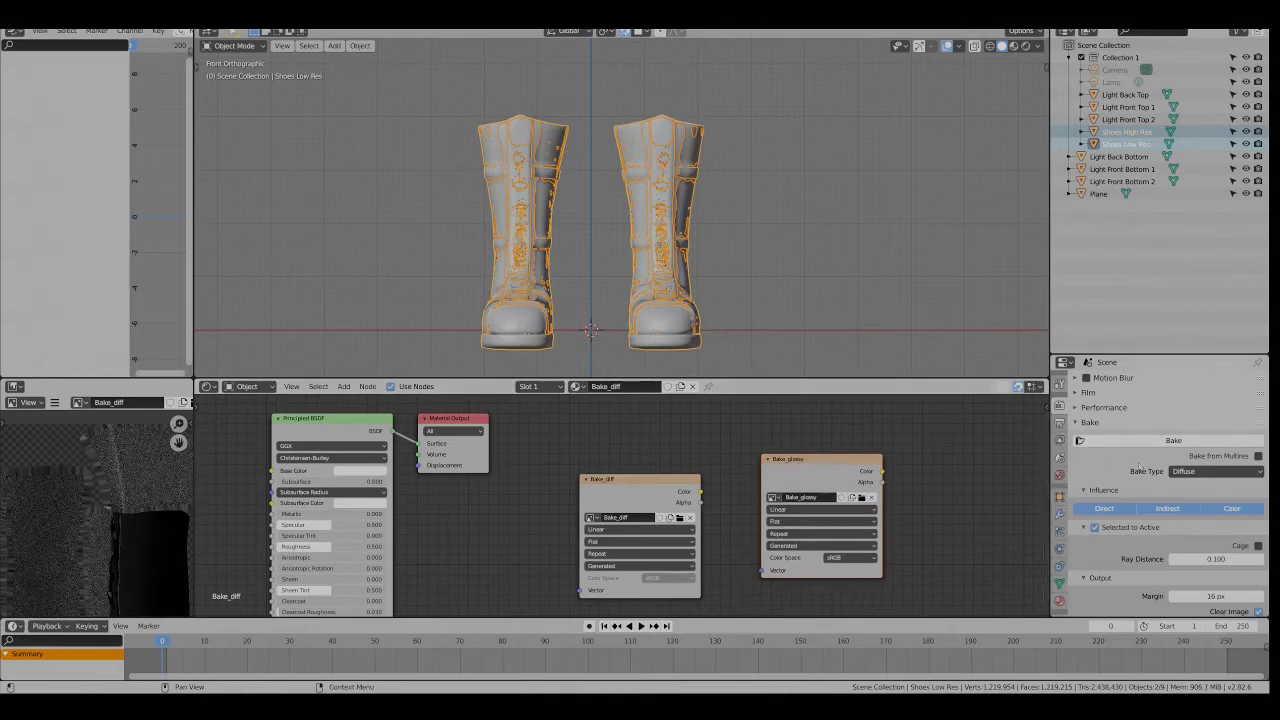
left_click(1194, 474)
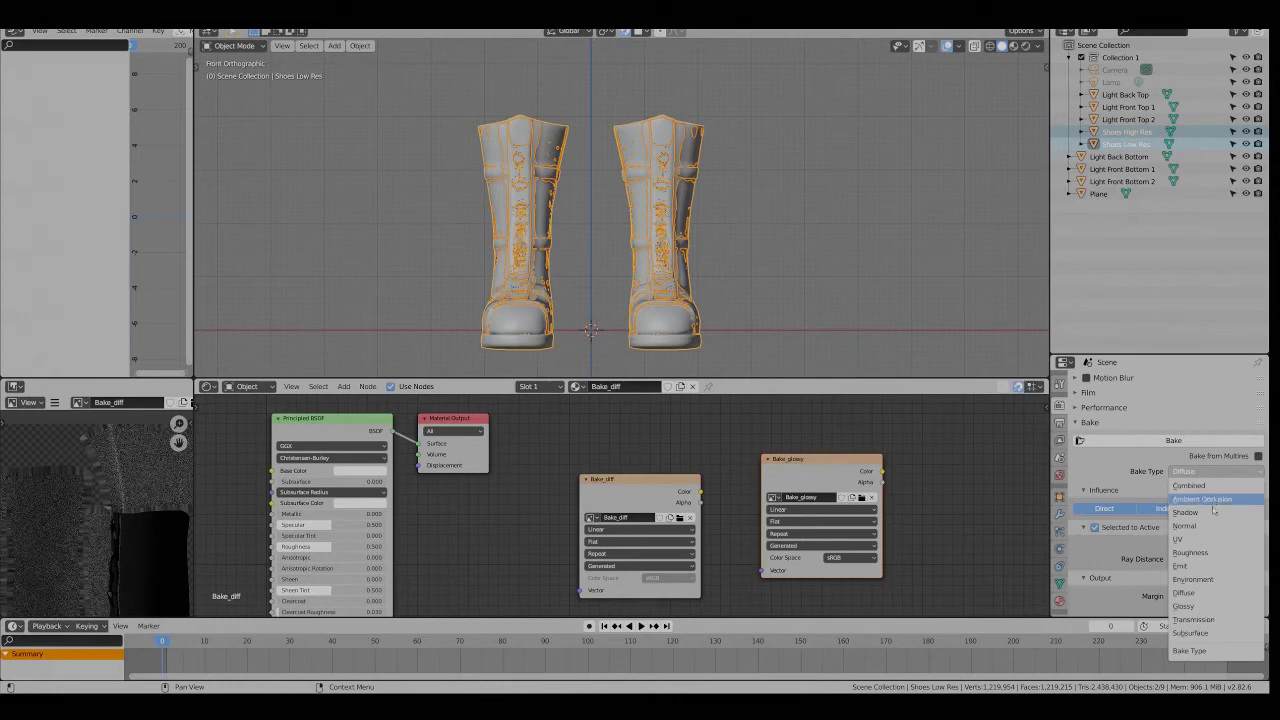
left_click(1207, 607)
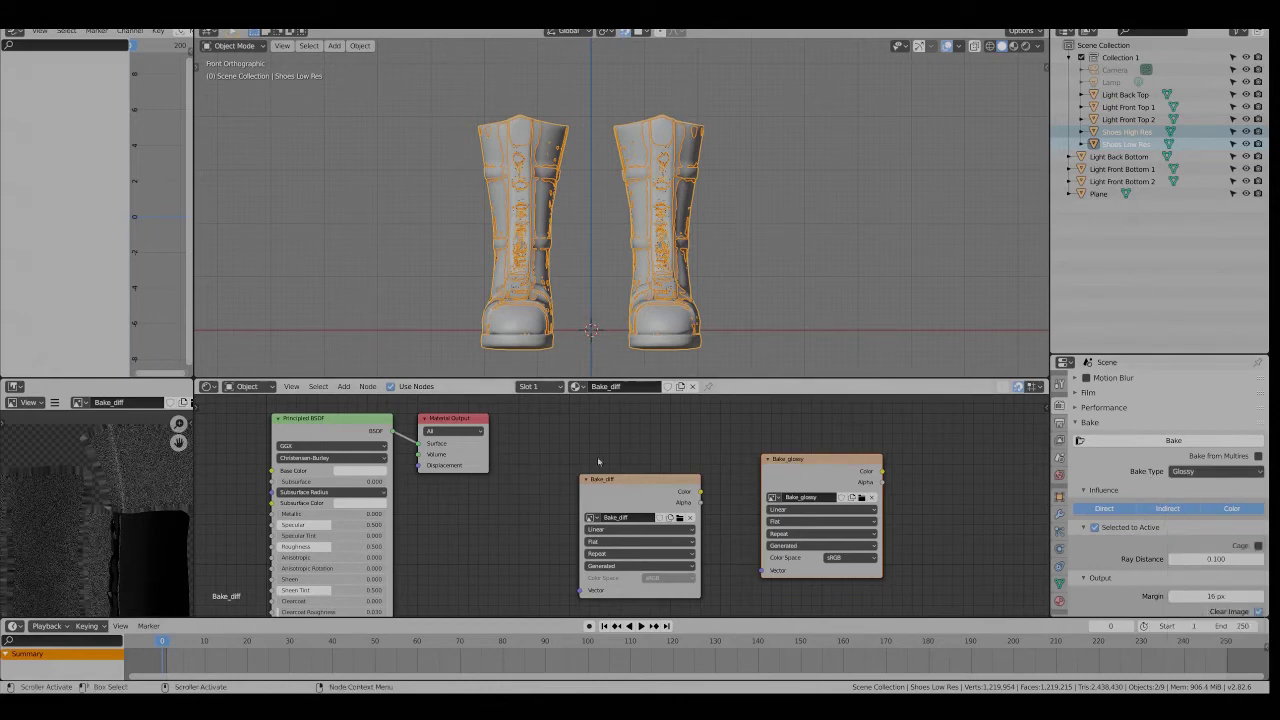
Step: Duplicate Shoes Low Res with Shift+D and place the copy to the left of the originals
middle_click_drag(503, 502, 701, 503)
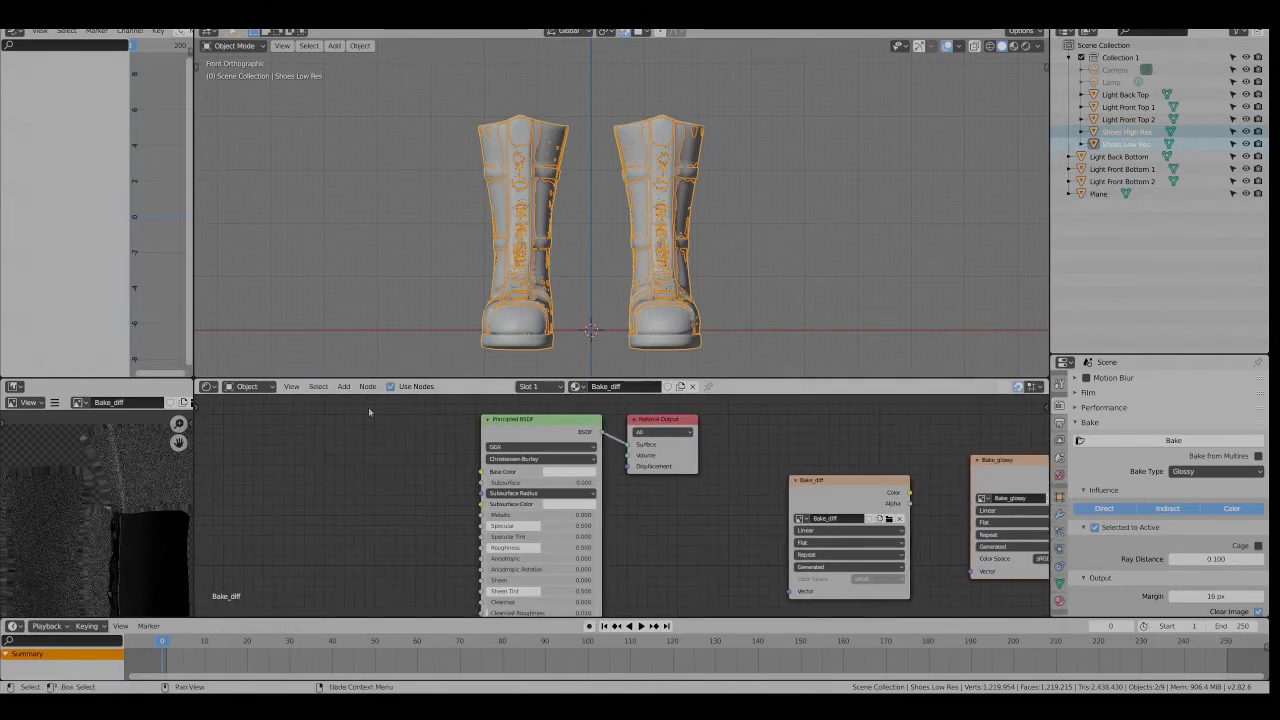
left_click_drag(855, 497, 823, 469)
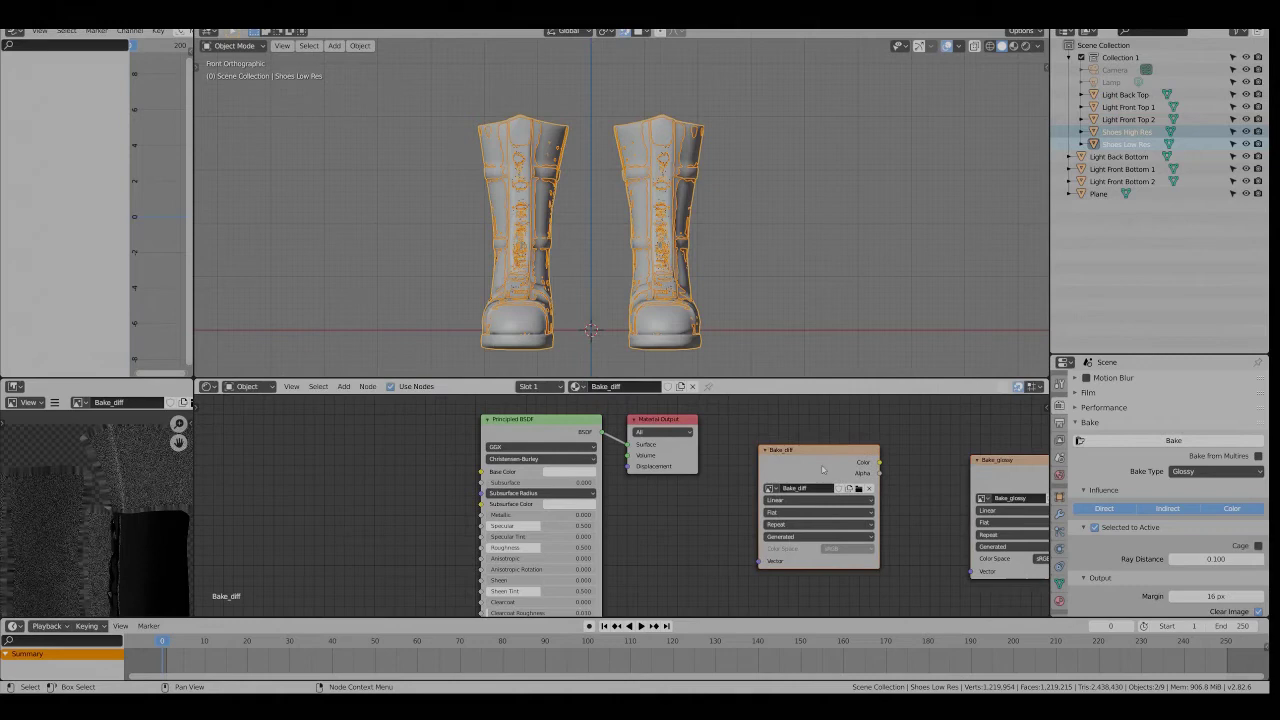
left_click(648, 230)
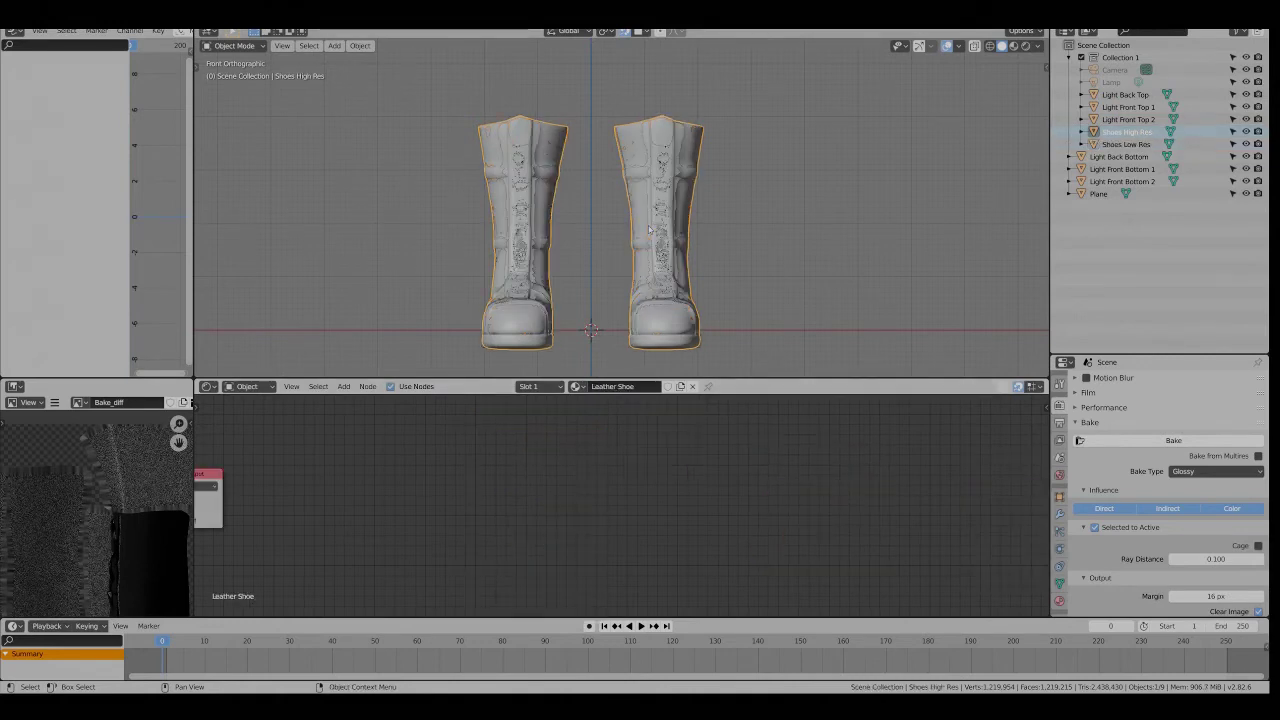
left_click(640, 264)
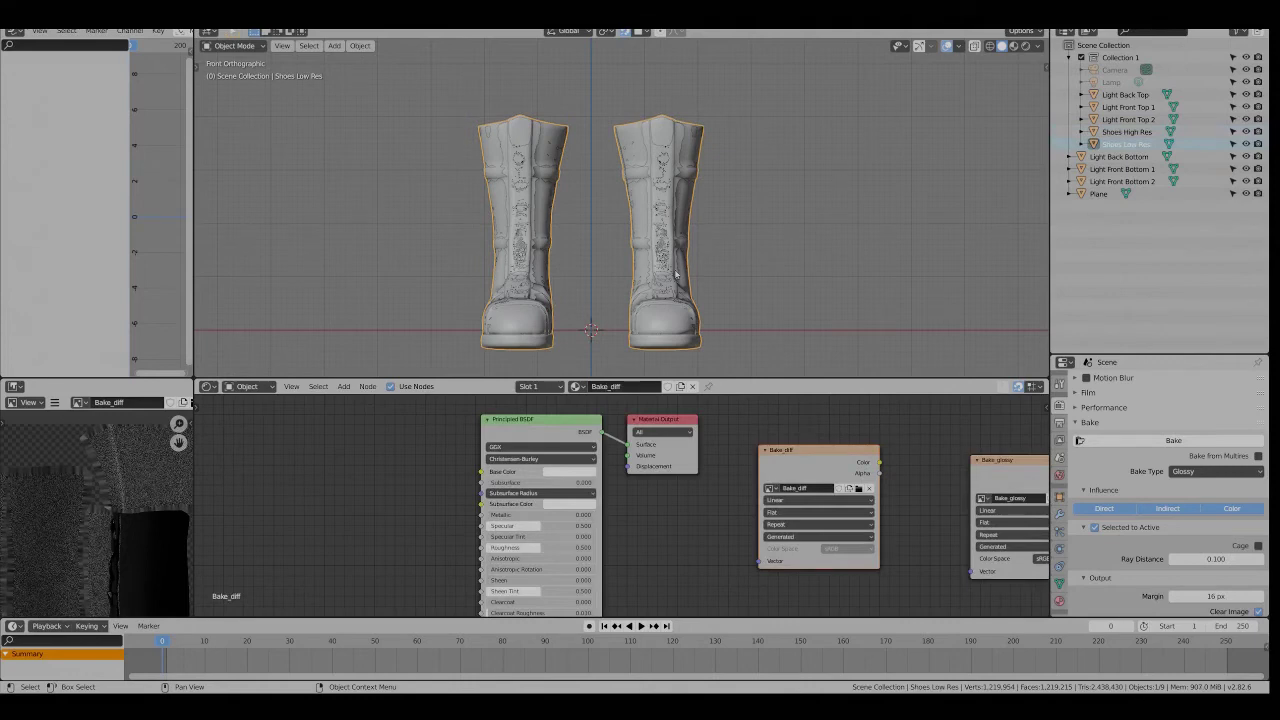
key("shift+d")
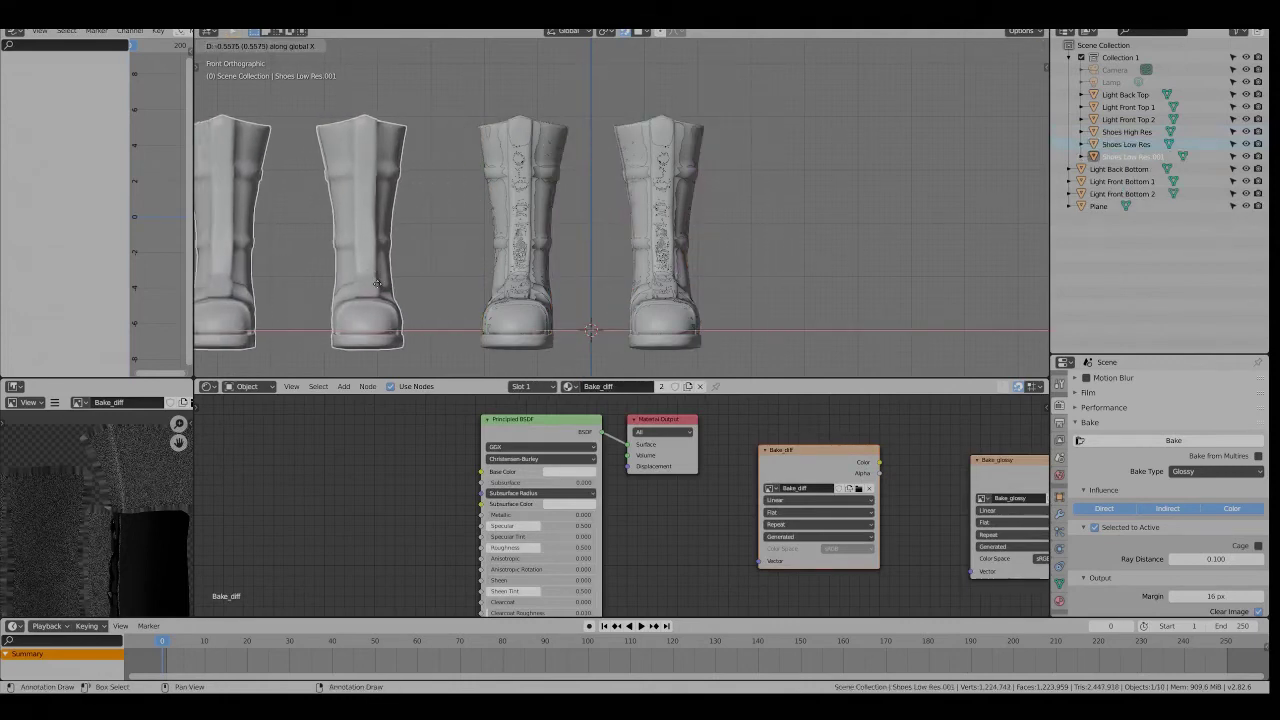
left_click(399, 286)
middle_click_drag(399, 286, 620, 278, "shift")
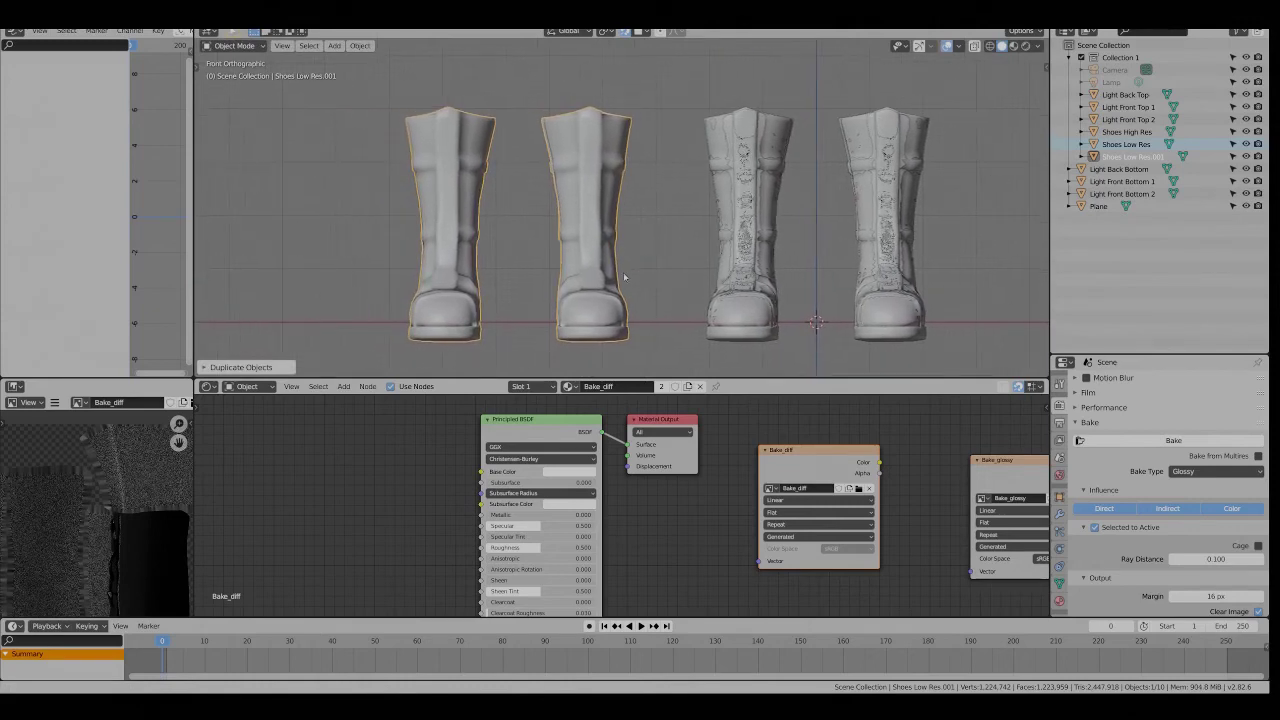
Step: Hide the high-res boots with H and center the remaining boots in view
left_click(772, 277)
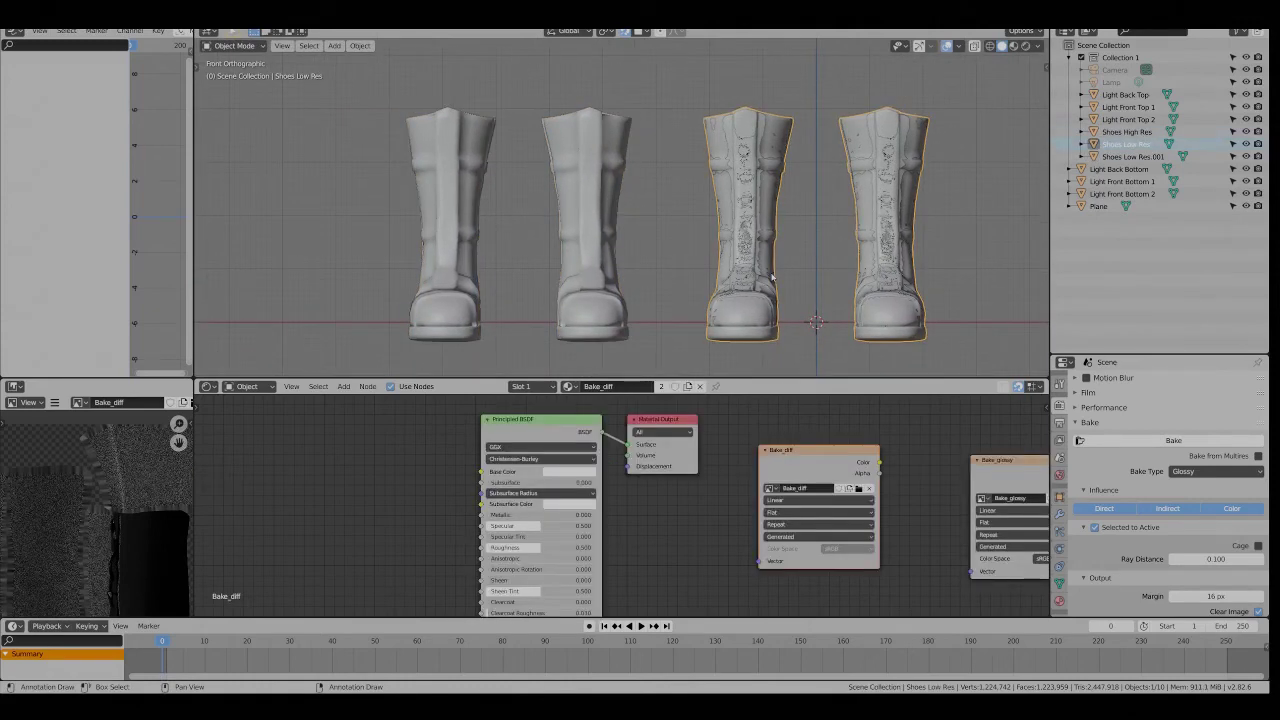
key("h")
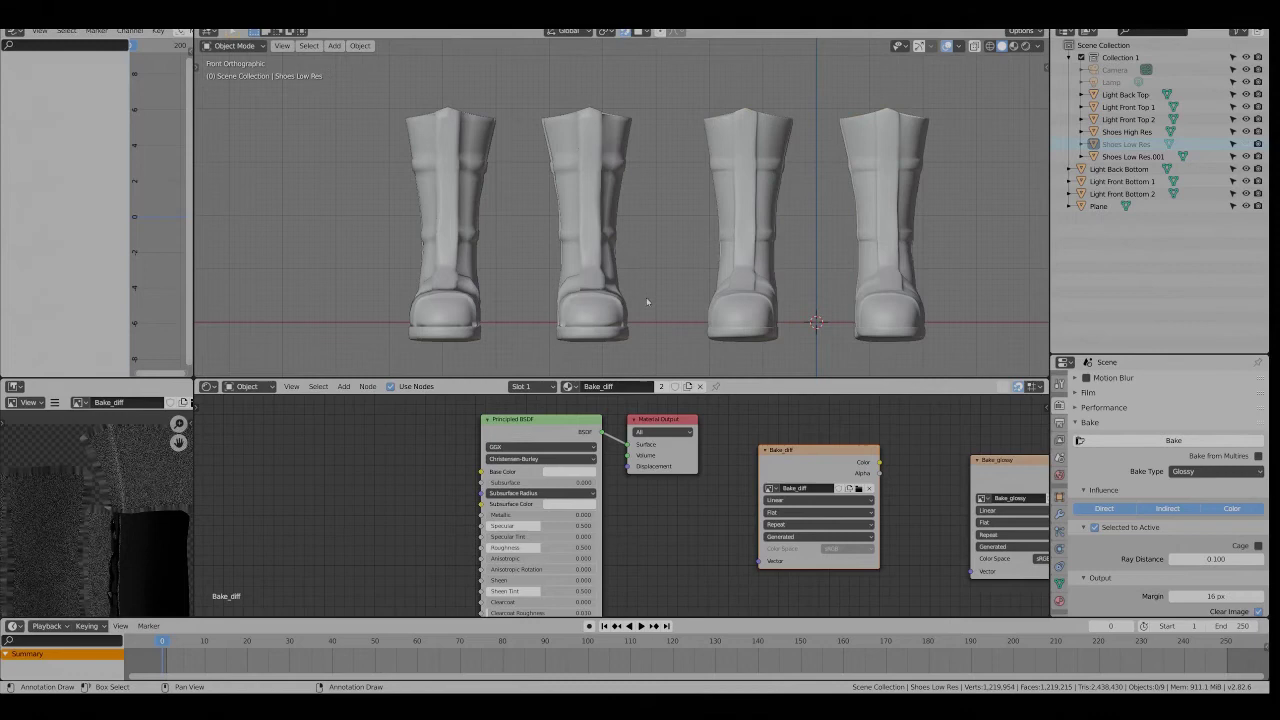
middle_click_drag(646, 306, 524, 305, "shift")
Step: Make Shoes Low Res.001's material single-user, rename it BakedShoe, and move the Bake_diff node far left
left_click(344, 261)
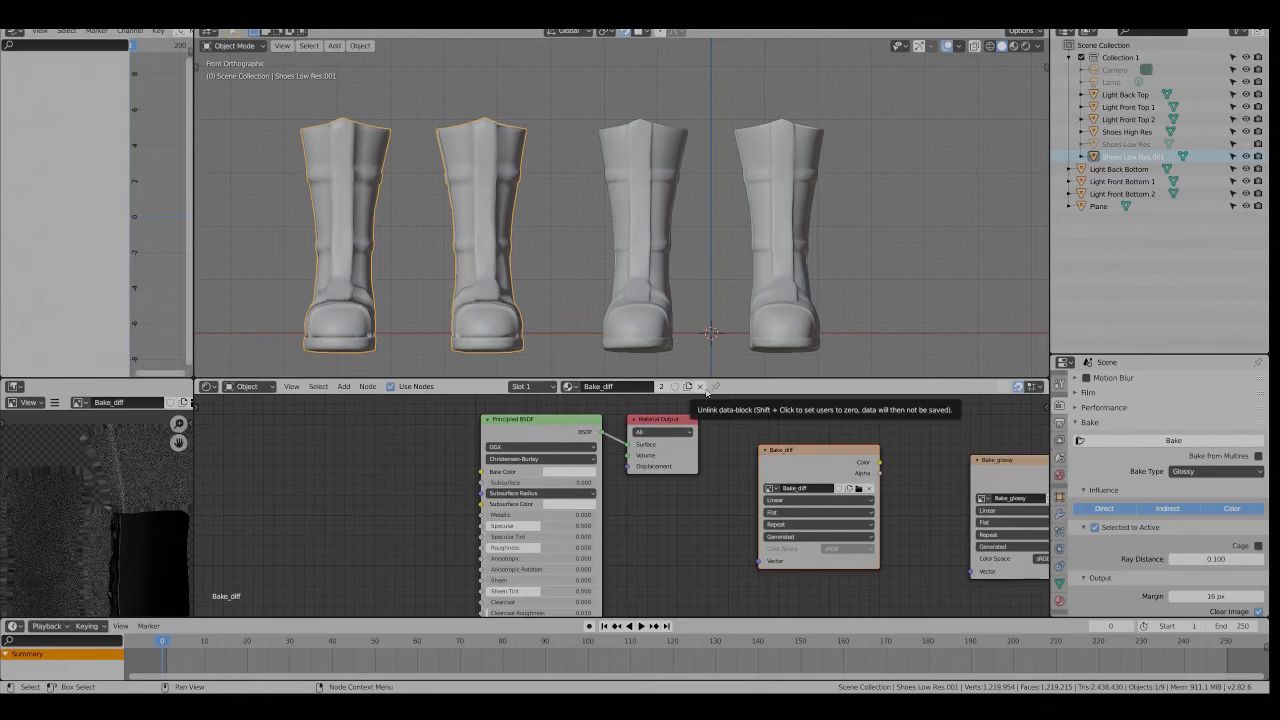
left_click(660, 386)
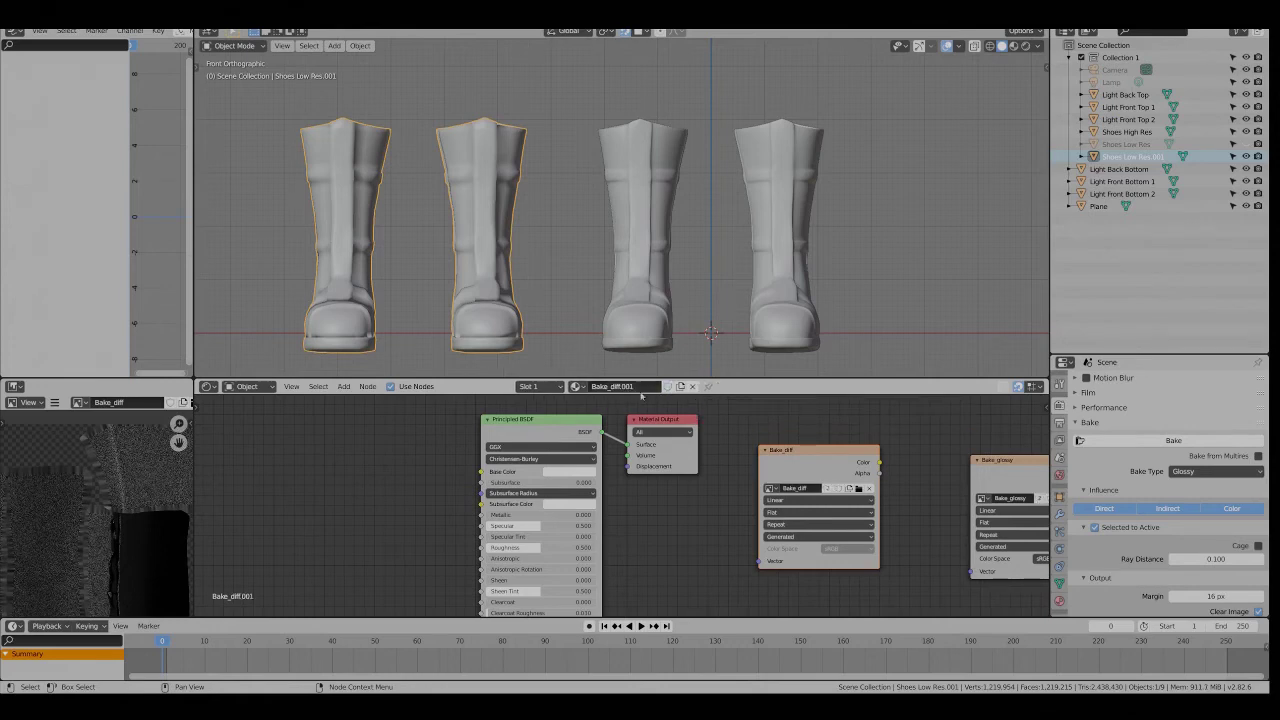
double_click(614, 387)
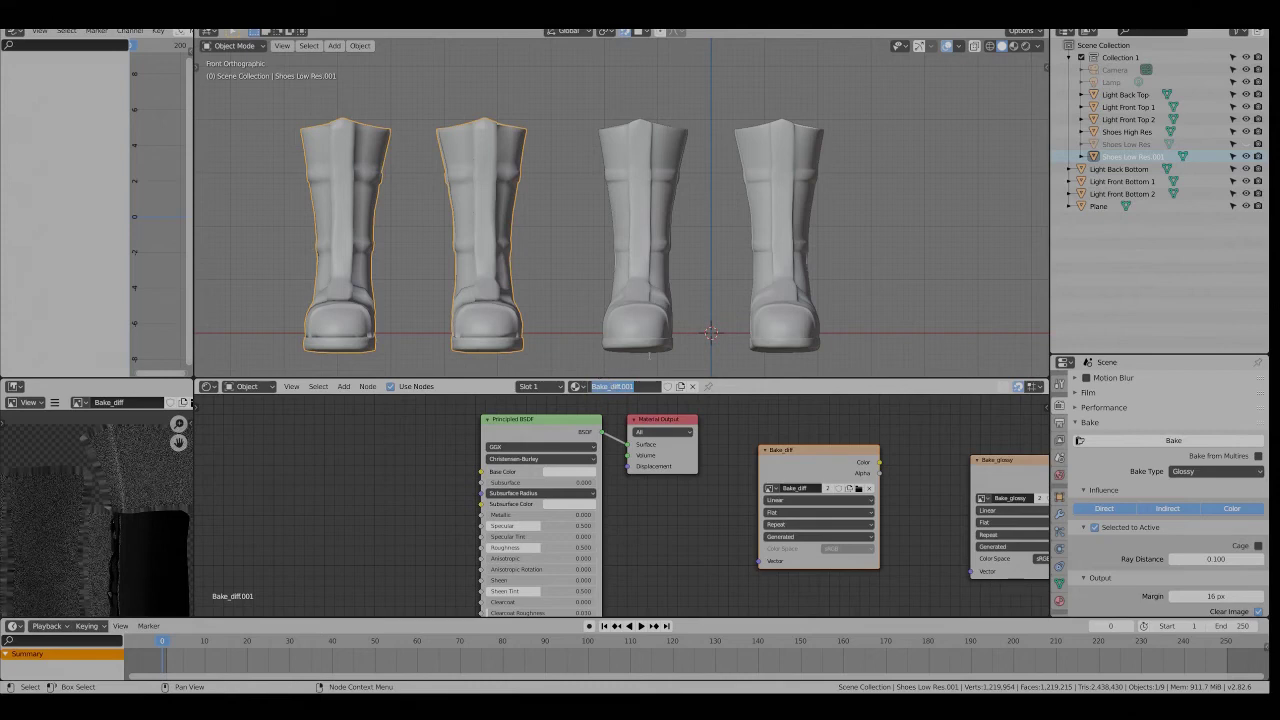
type("BakedShoe")
key("Return")
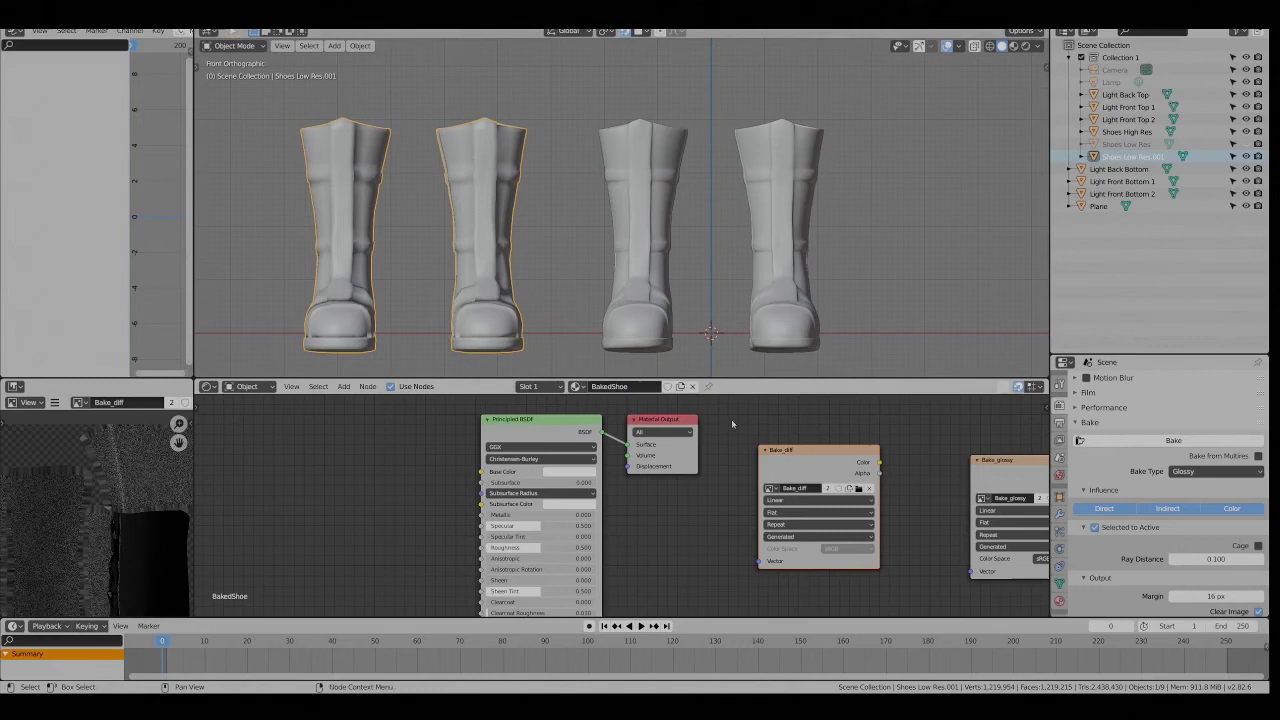
left_click_drag(800, 451, 305, 440)
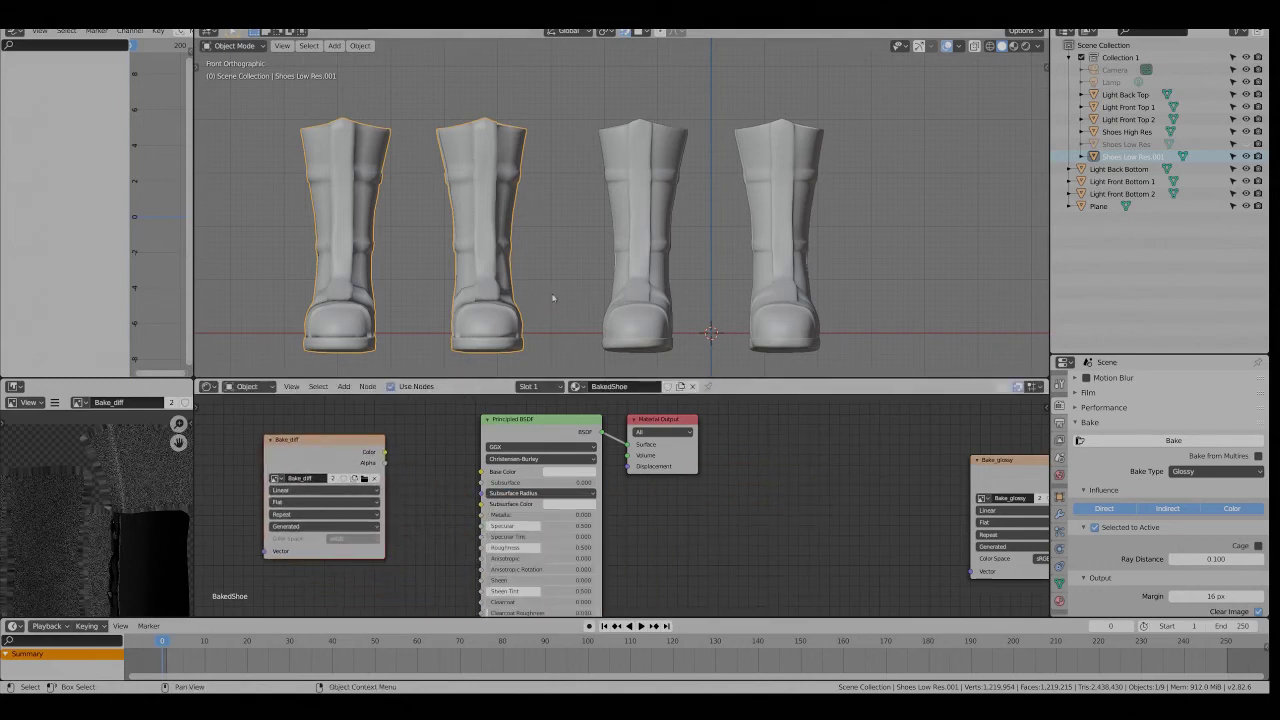
Step: Switch to Material Preview shading and link Bake_diff's Color output to the Principled BSDF Base Color
key("z")
left_click(577, 356)
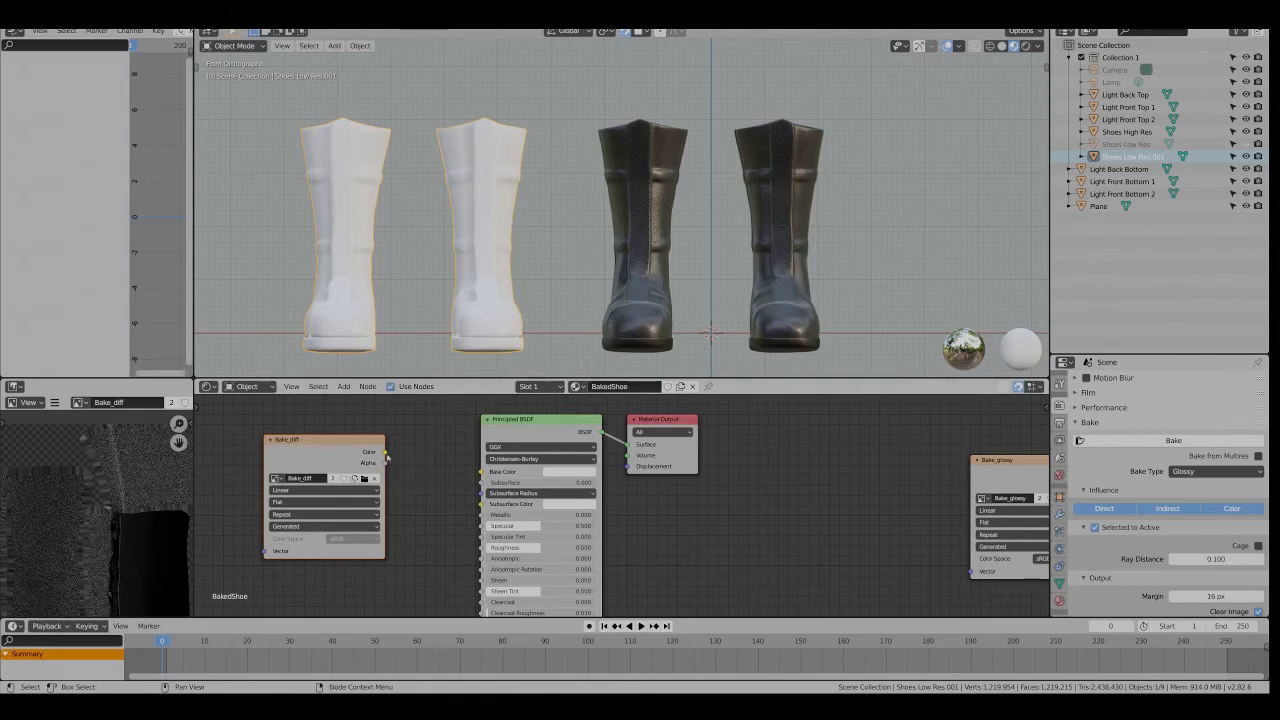
left_click_drag(385, 452, 482, 471)
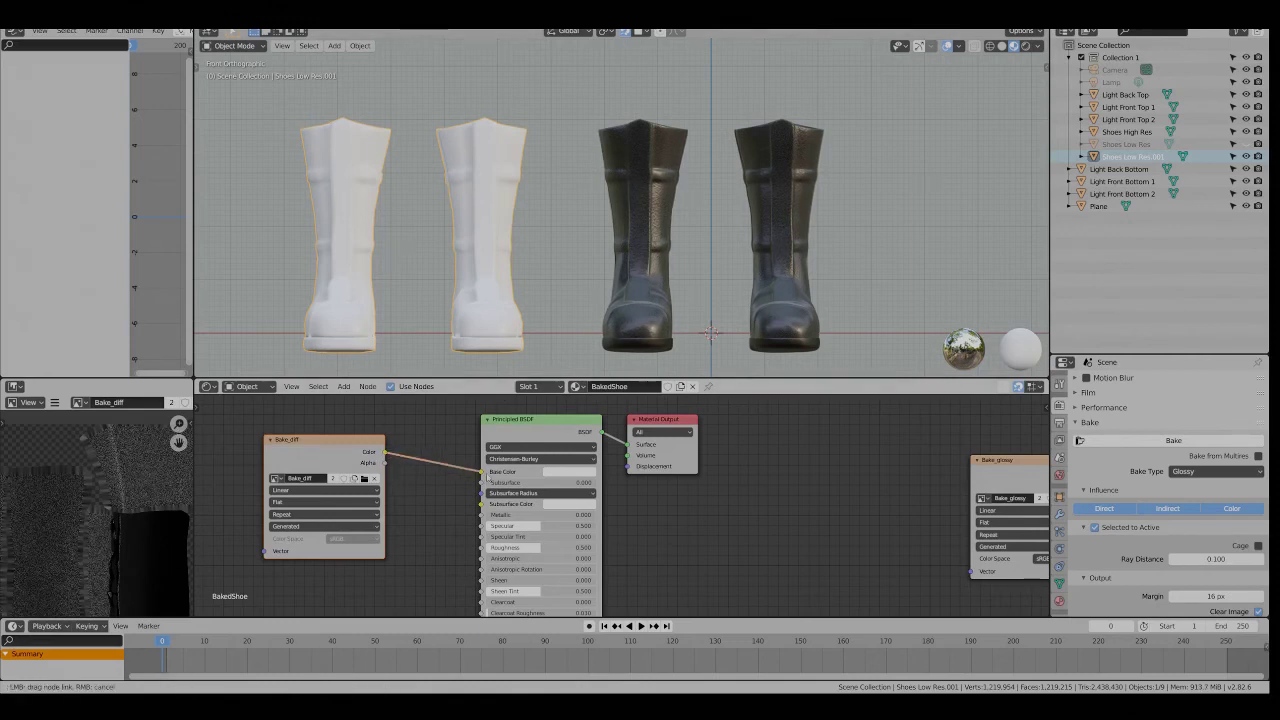
scroll(499, 250, "up", 5)
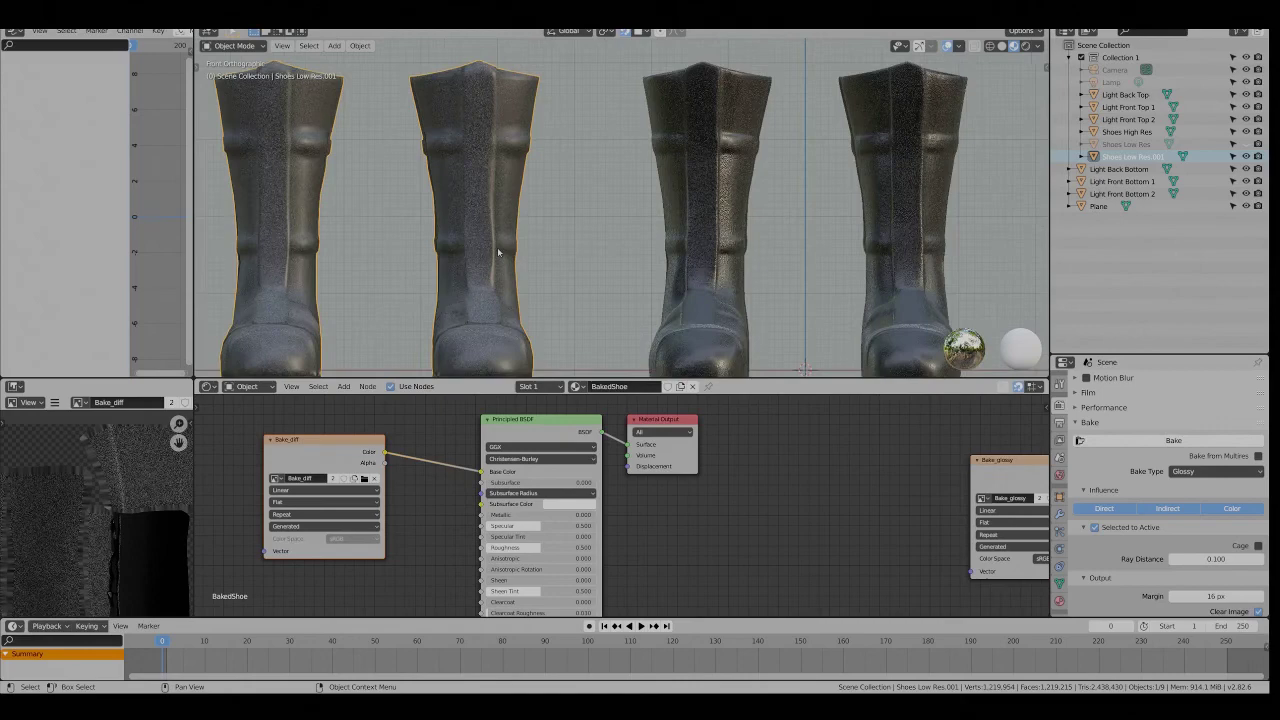
middle_click_drag(504, 252, 493, 279)
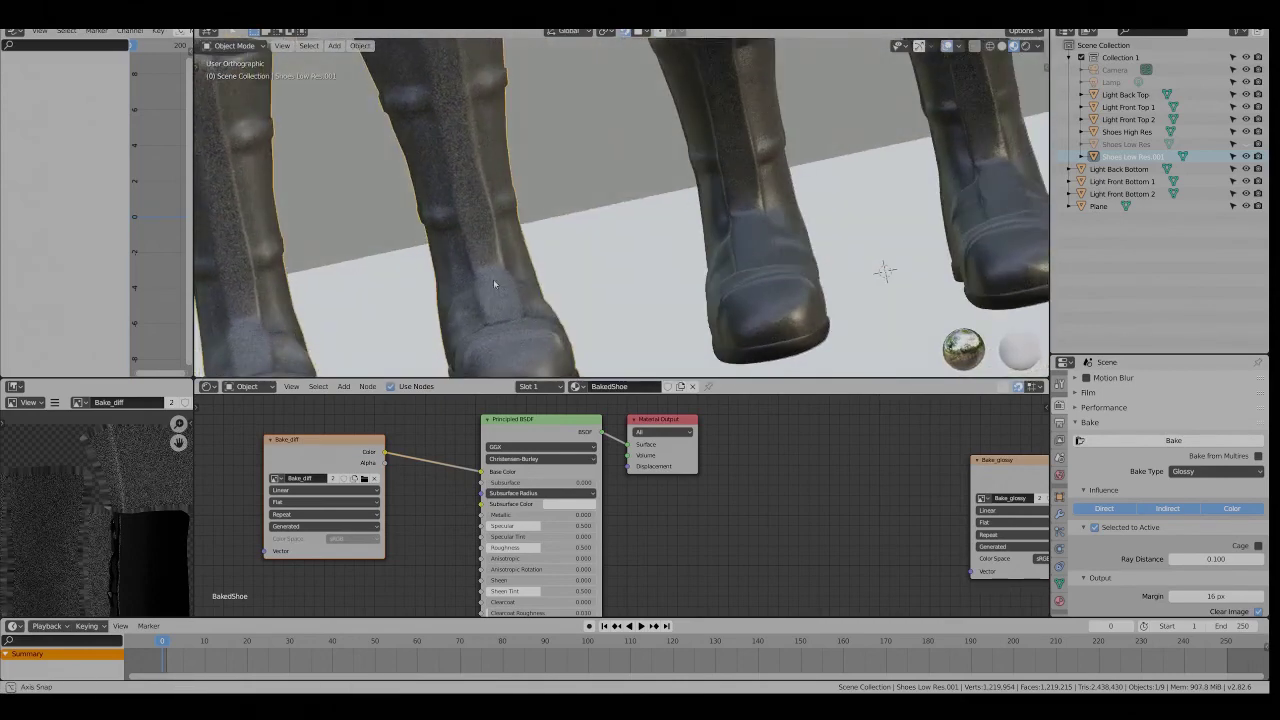
scroll(583, 520, "down", 1)
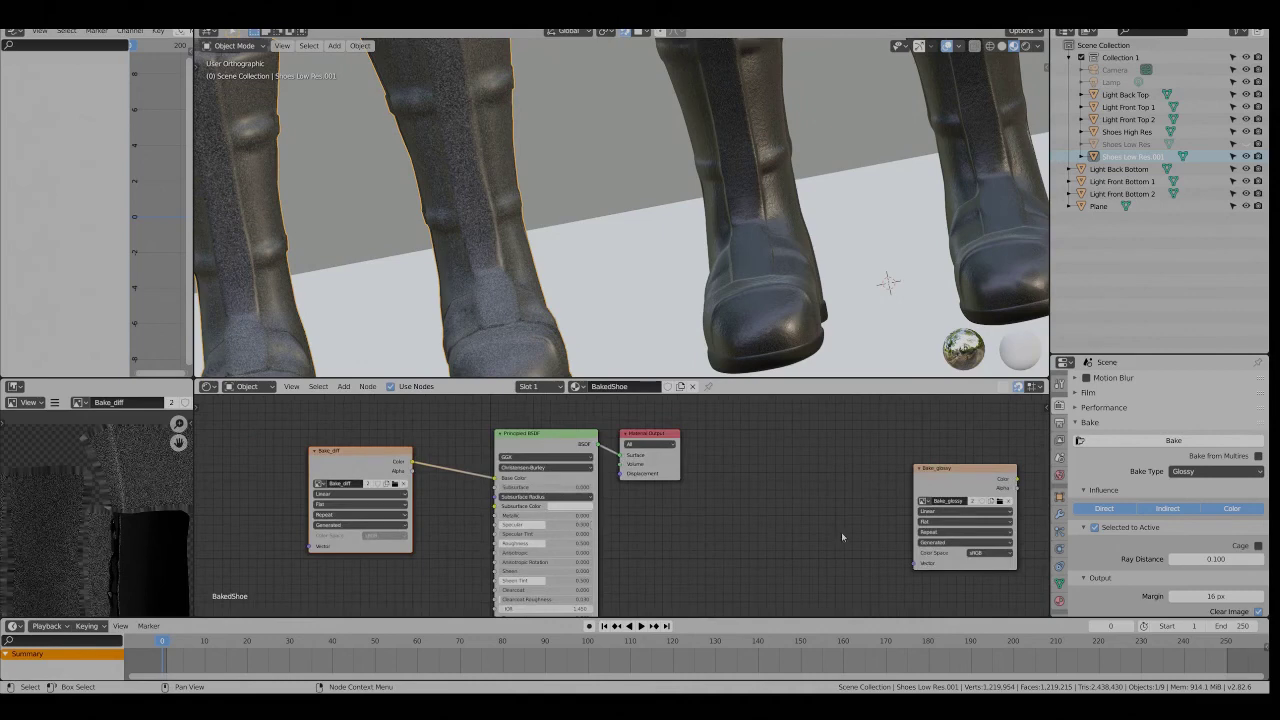
middle_click_drag(638, 526, 648, 494)
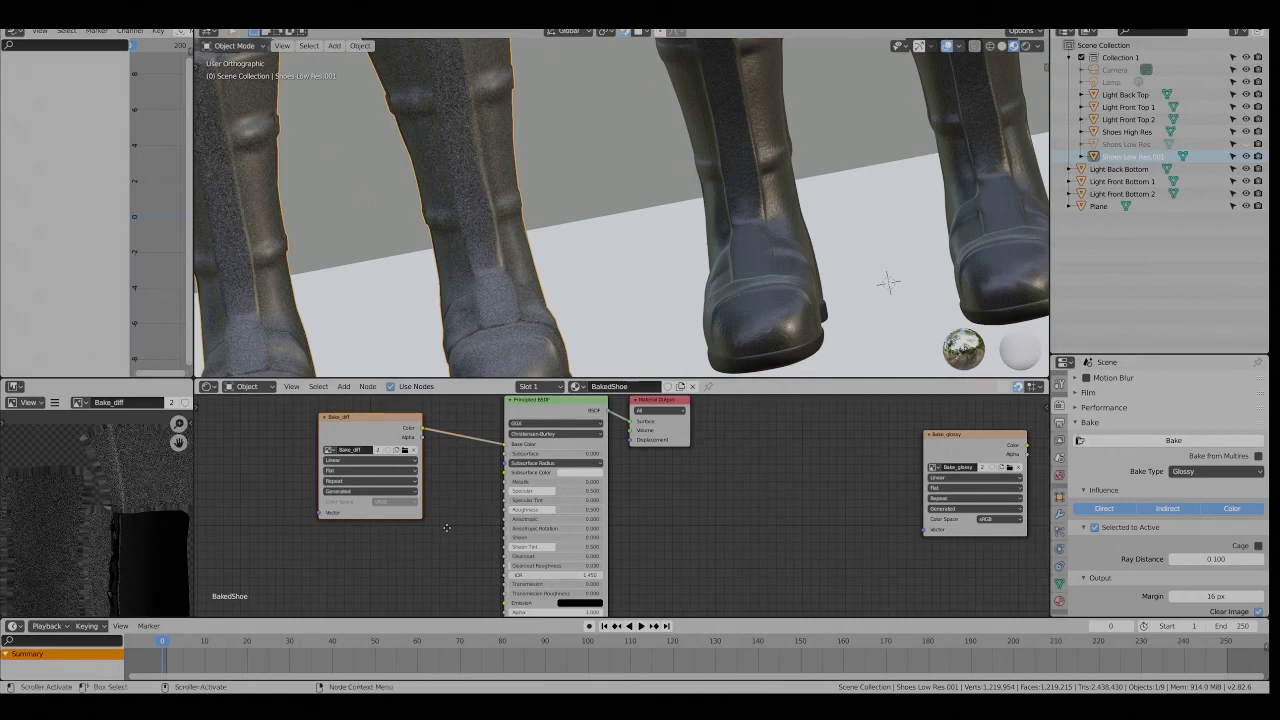
middle_click_drag(446, 527, 441, 505)
middle_click_drag(648, 485, 638, 563)
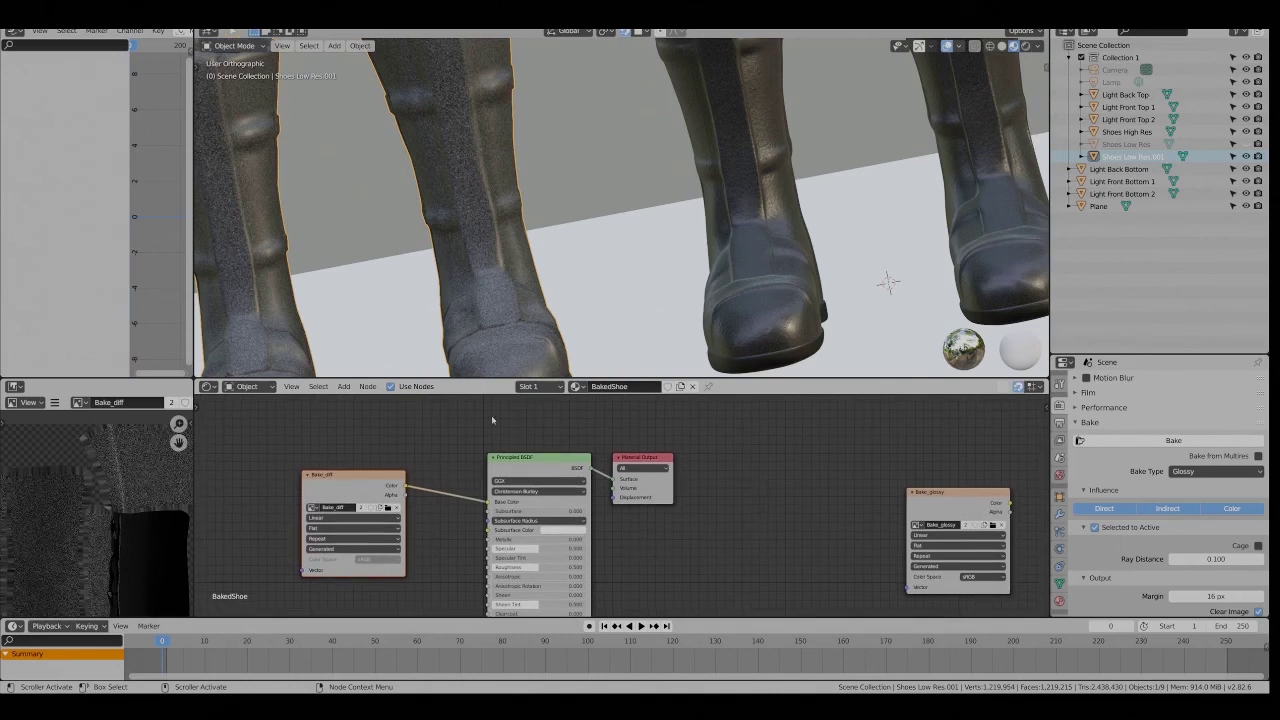